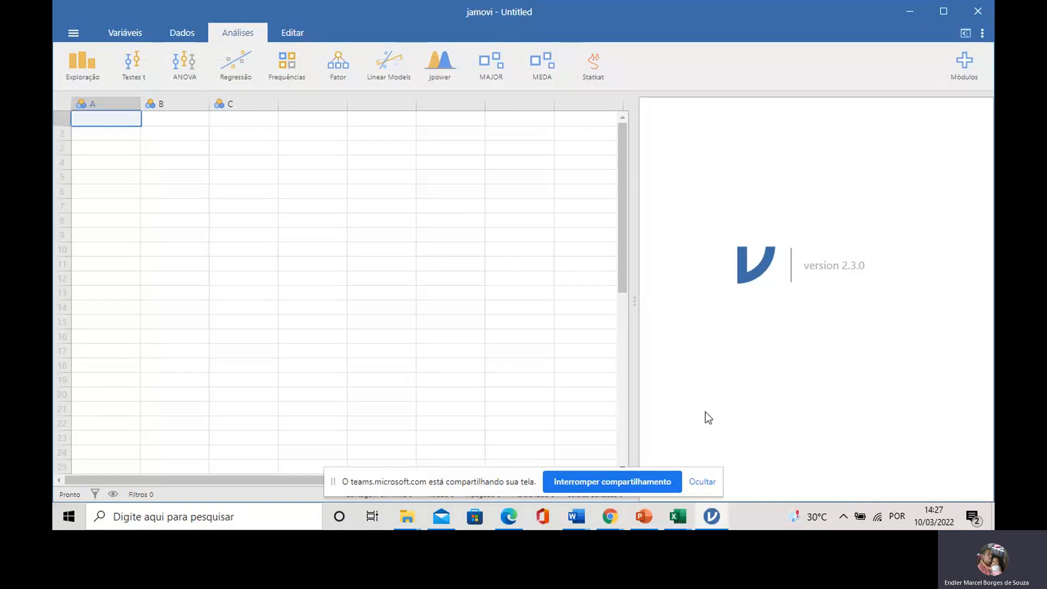
Switch to the PubChemElements_all workbook in Excel, review its rows up to the header and check its save-as file format
{"action": "left_click", "coordinate": [704, 483]}
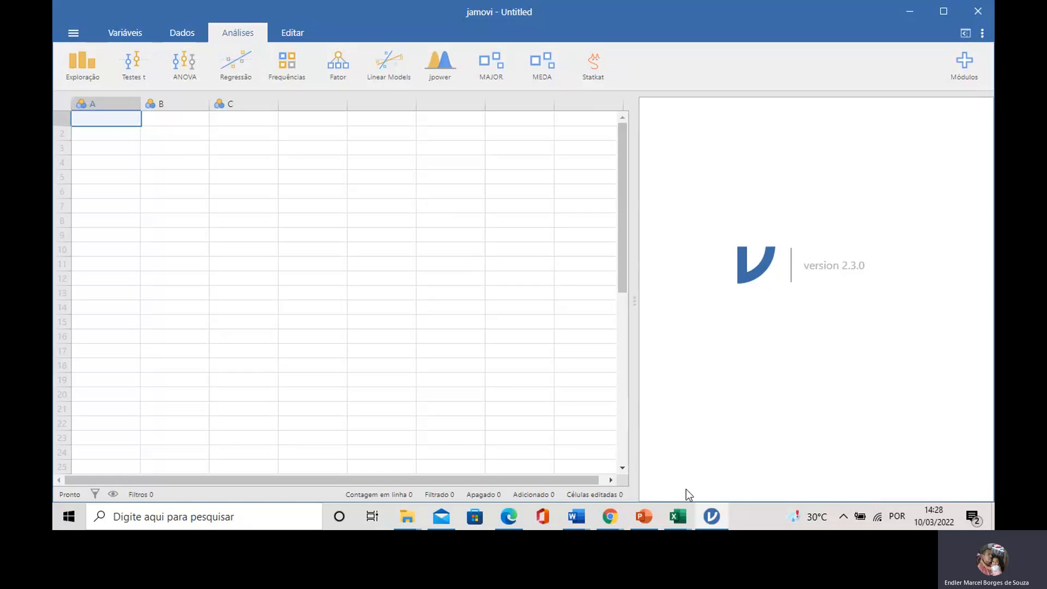
{"action": "mouse_move", "coordinate": [681, 517]}
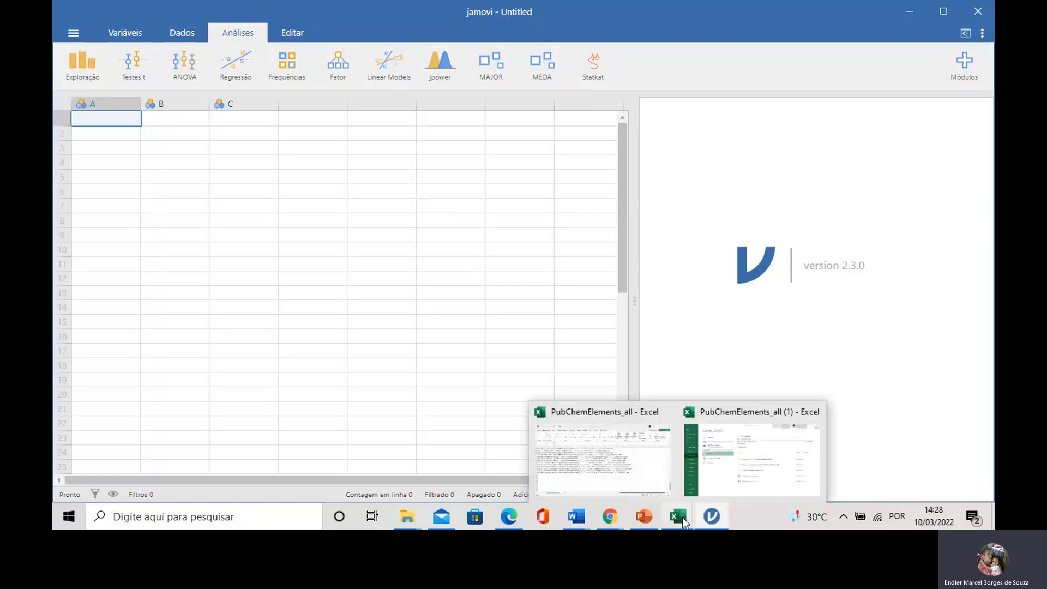
{"action": "left_click", "coordinate": [644, 478]}
{"action": "scroll", "coordinate": [610, 354], "scroll_direction": "up", "scroll_amount": 2}
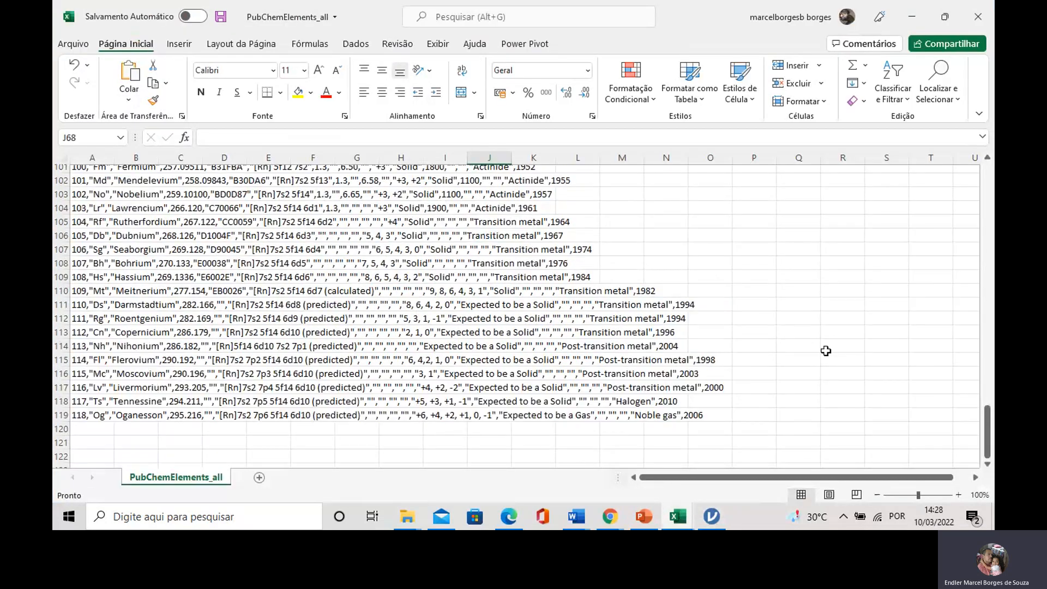
{"action": "left_click", "coordinate": [988, 355]}
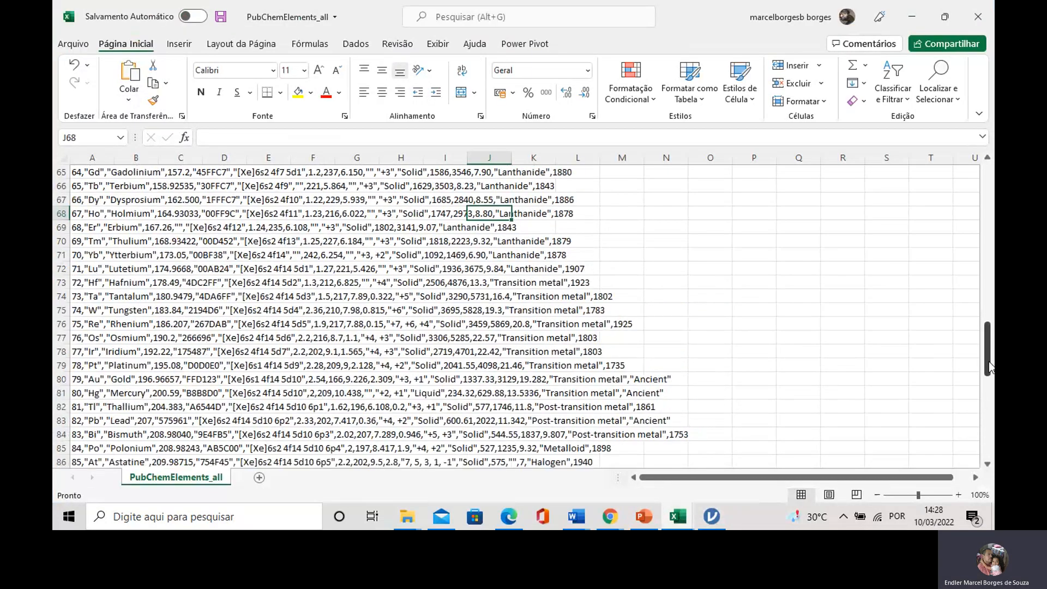
{"action": "left_click_drag", "start_coordinate": [989, 365], "coordinate": [987, 333]}
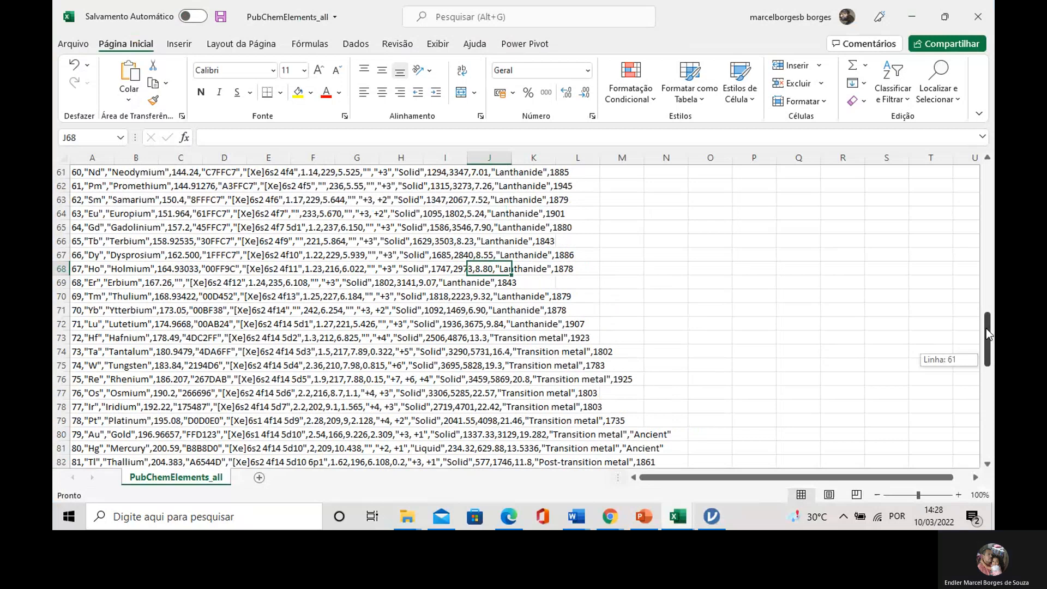
{"action": "left_click_drag", "start_coordinate": [986, 333], "coordinate": [987, 174]}
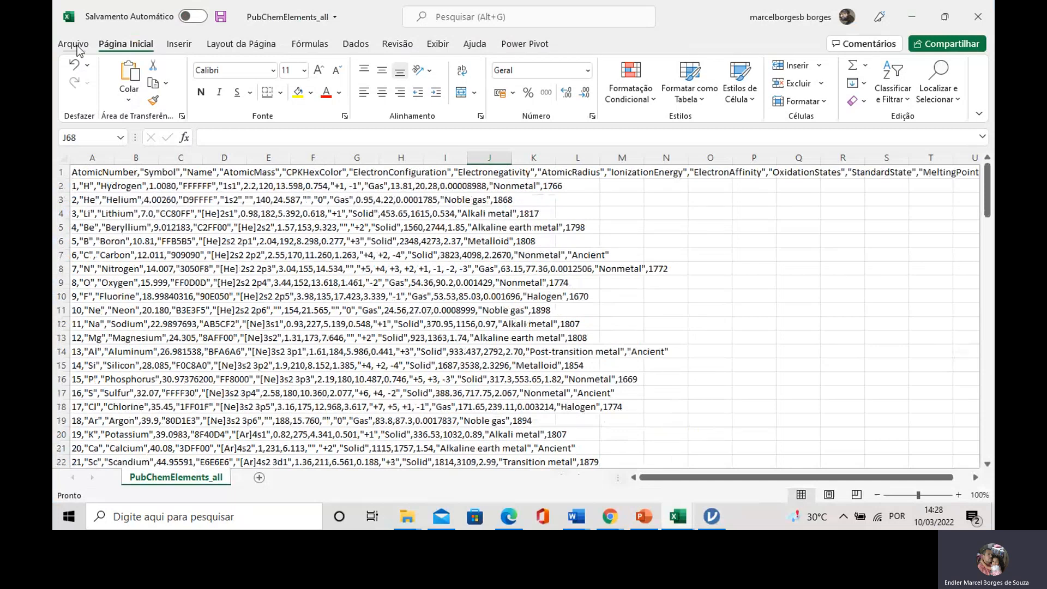
{"action": "left_click", "coordinate": [74, 44]}
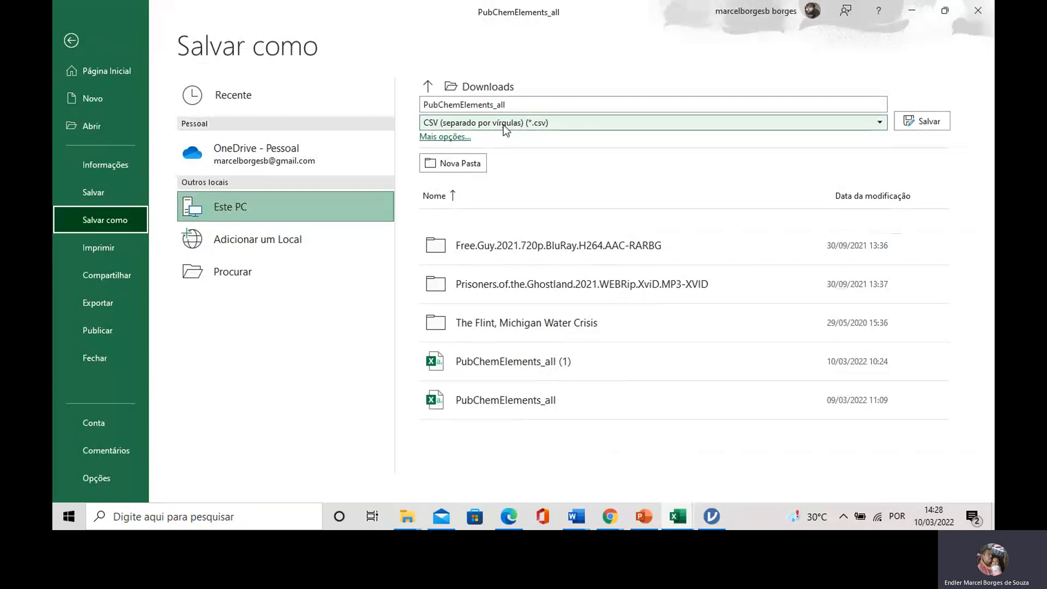
{"action": "left_click", "coordinate": [67, 36]}
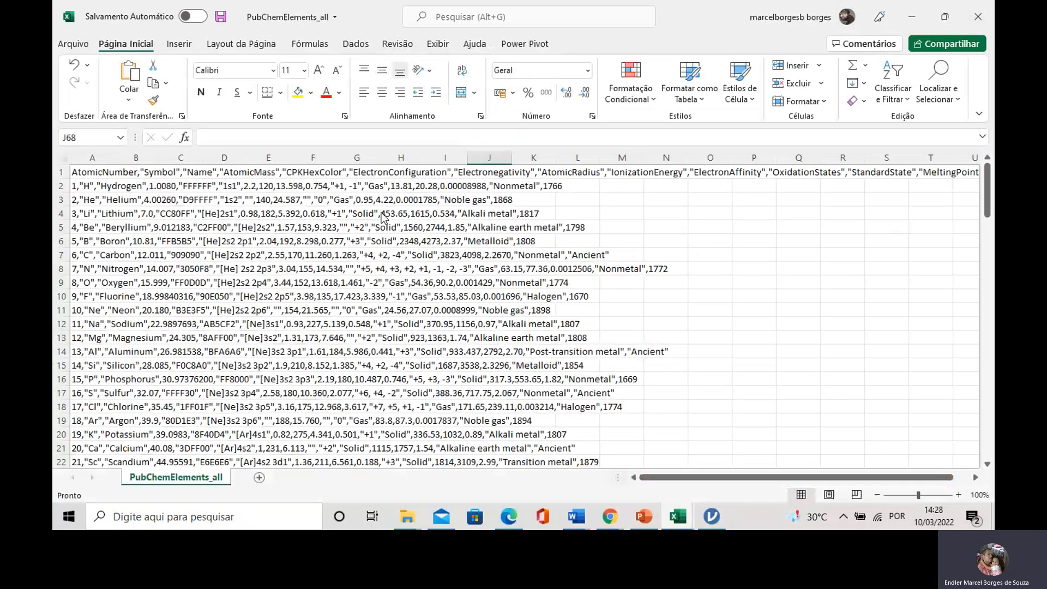
Examine how the column names in row 1 of the PubChemElements_all sheet are separated
{"action": "left_click", "coordinate": [207, 214]}
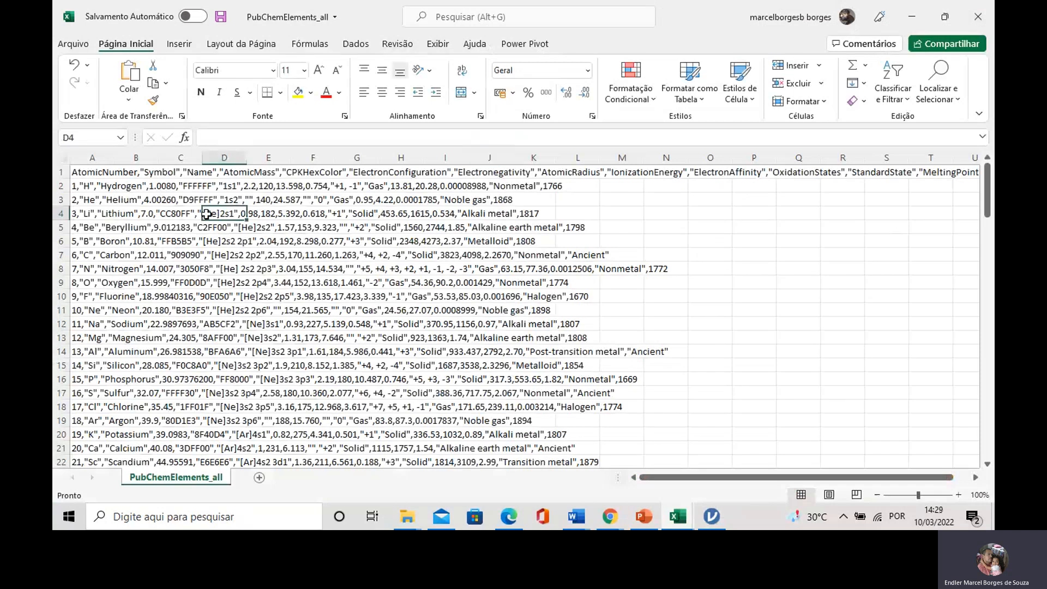
{"action": "left_click", "coordinate": [140, 174]}
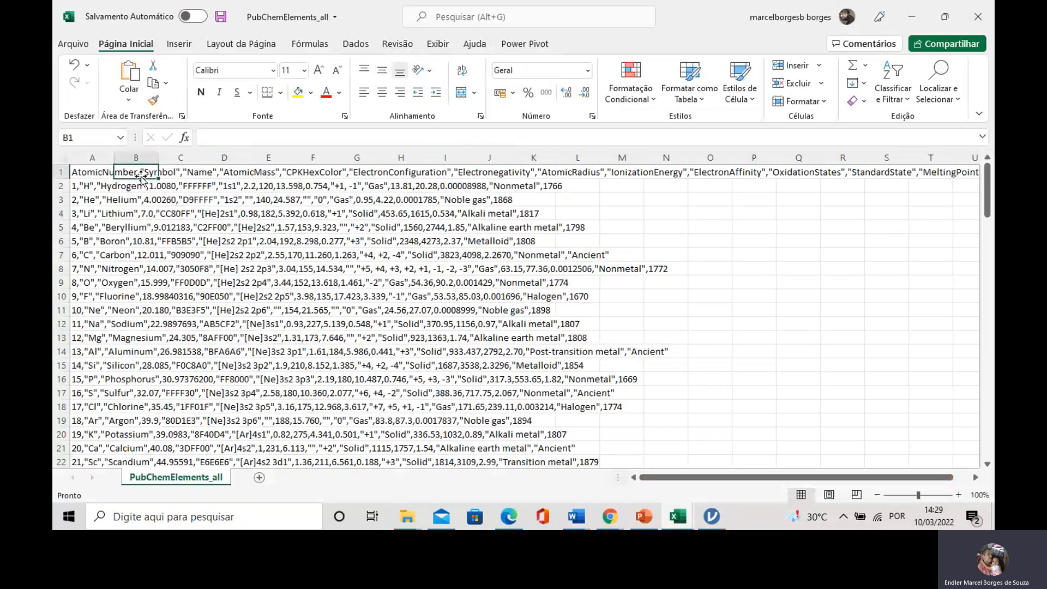
{"action": "left_click_drag", "start_coordinate": [141, 179], "coordinate": [143, 195]}
{"action": "left_click", "coordinate": [164, 174]}
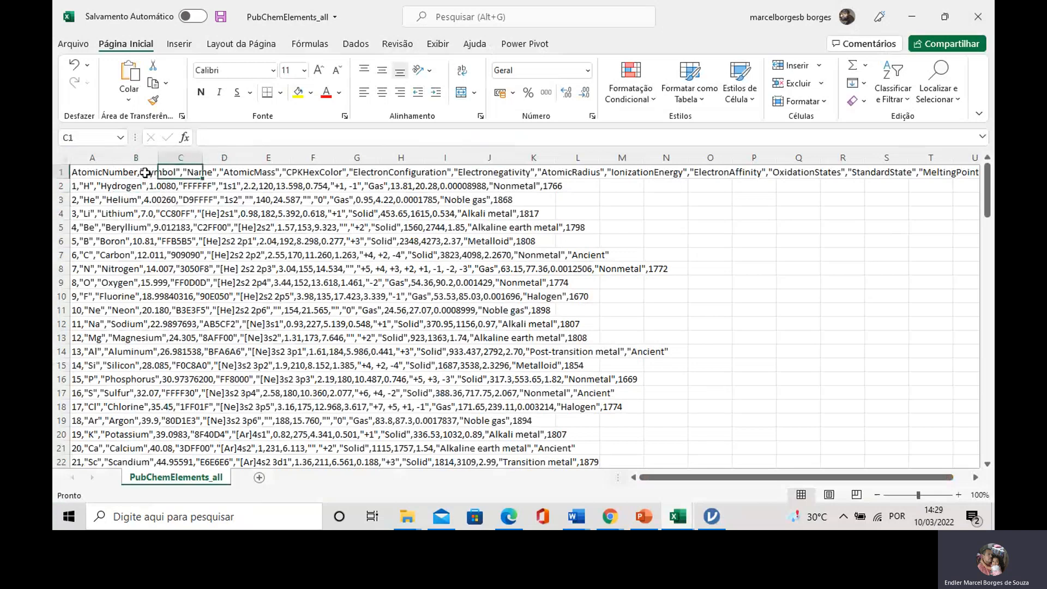
{"action": "left_click", "coordinate": [138, 178]}
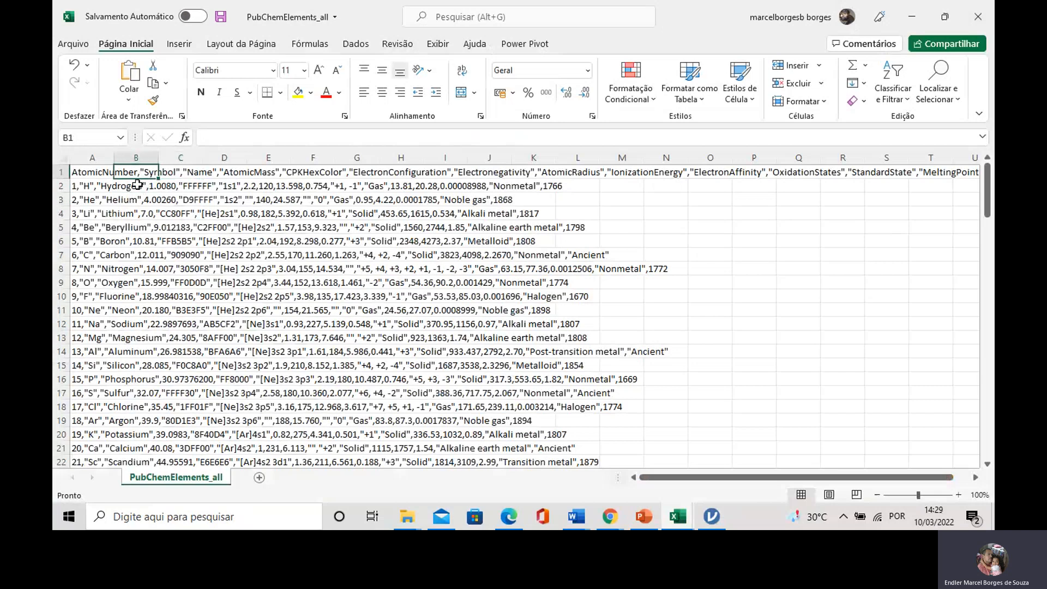
{"action": "left_click", "coordinate": [166, 175]}
{"action": "left_click", "coordinate": [153, 173]}
{"action": "left_click", "coordinate": [161, 174]}
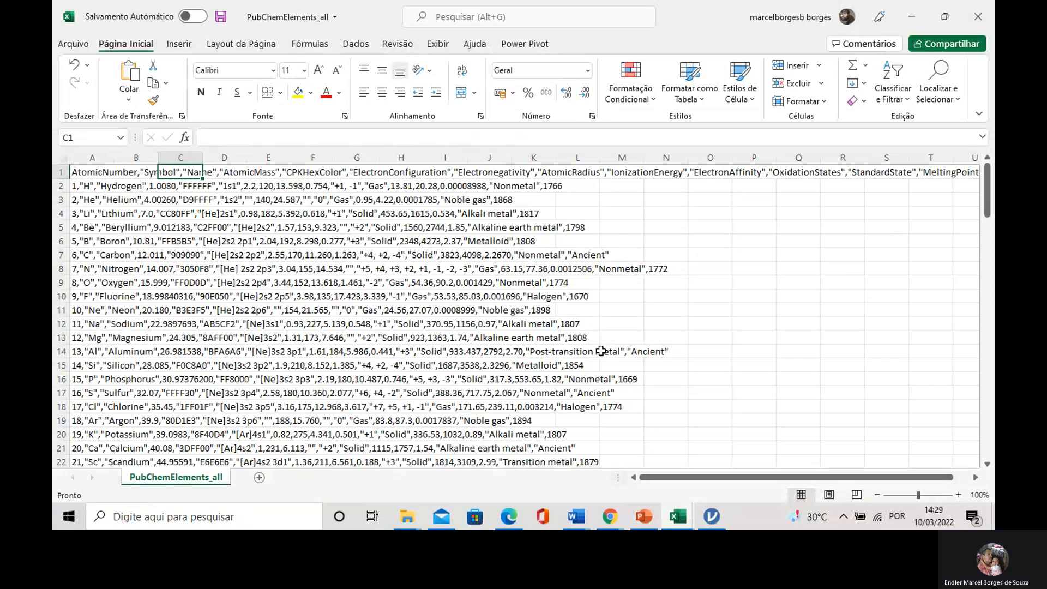
Switch to jamovi and browse for a data file in the datasets folder on the desktop
{"action": "left_click", "coordinate": [713, 517]}
{"action": "left_click", "coordinate": [73, 33]}
{"action": "left_click", "coordinate": [83, 124]}
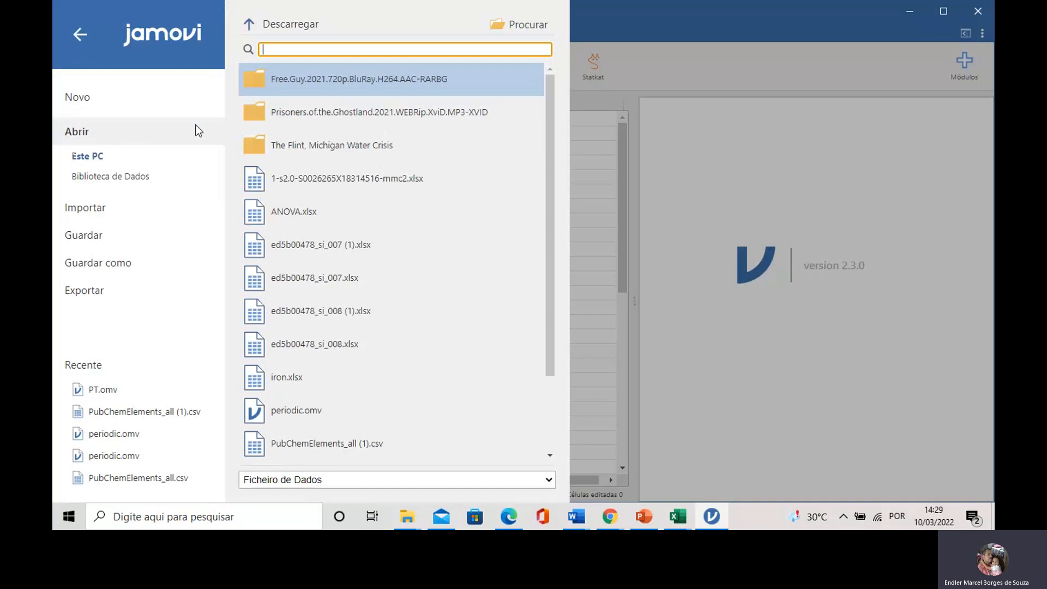
{"action": "left_click", "coordinate": [515, 31]}
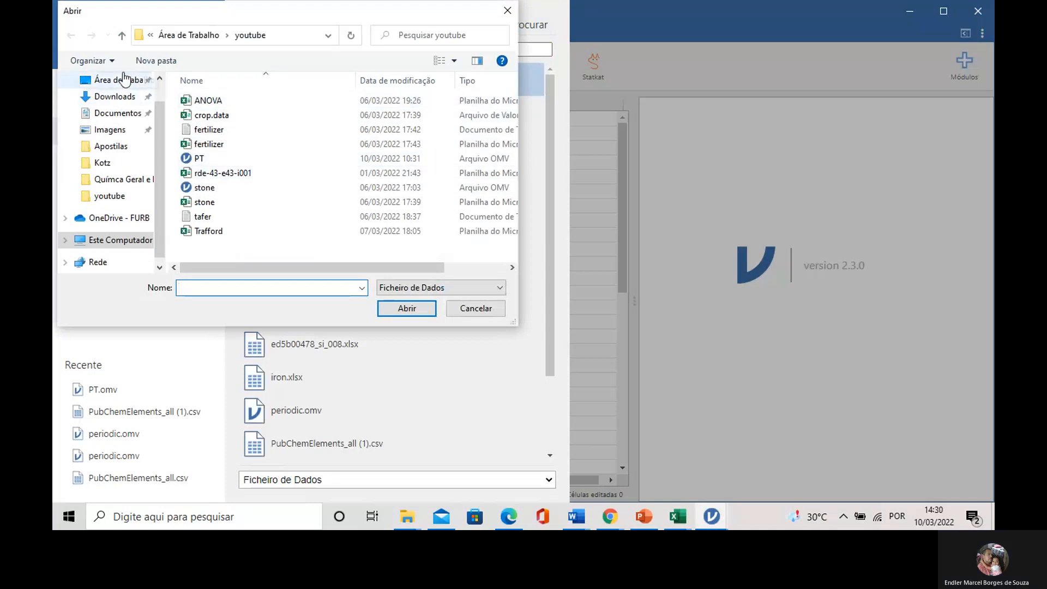
{"action": "left_click", "coordinate": [115, 107]}
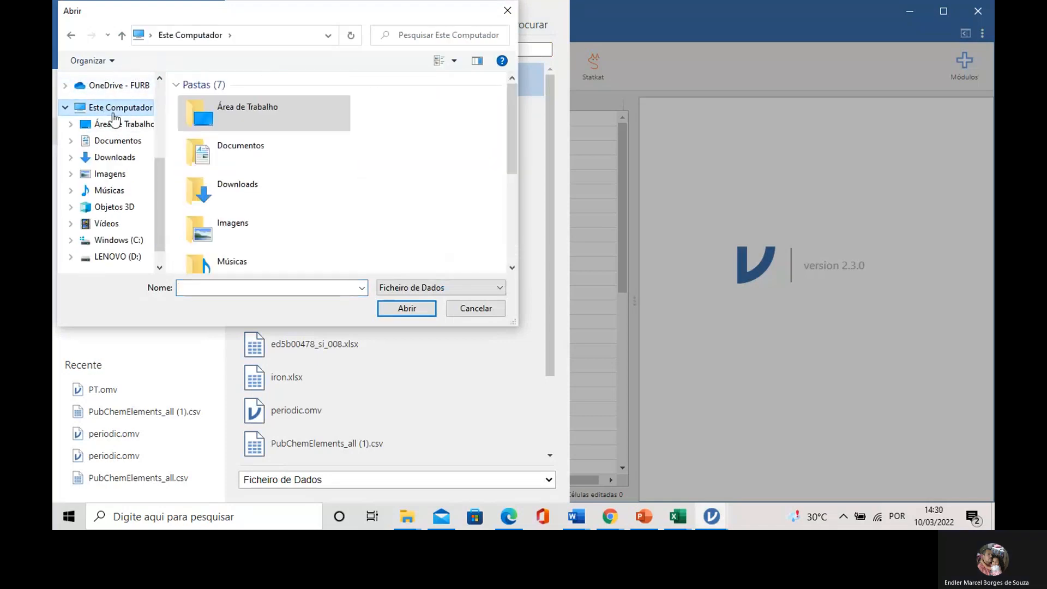
{"action": "scroll", "coordinate": [248, 191], "scroll_direction": "down", "scroll_amount": 3}
{"action": "scroll", "coordinate": [246, 202], "scroll_direction": "up", "scroll_amount": 3}
{"action": "double_click", "coordinate": [262, 119]}
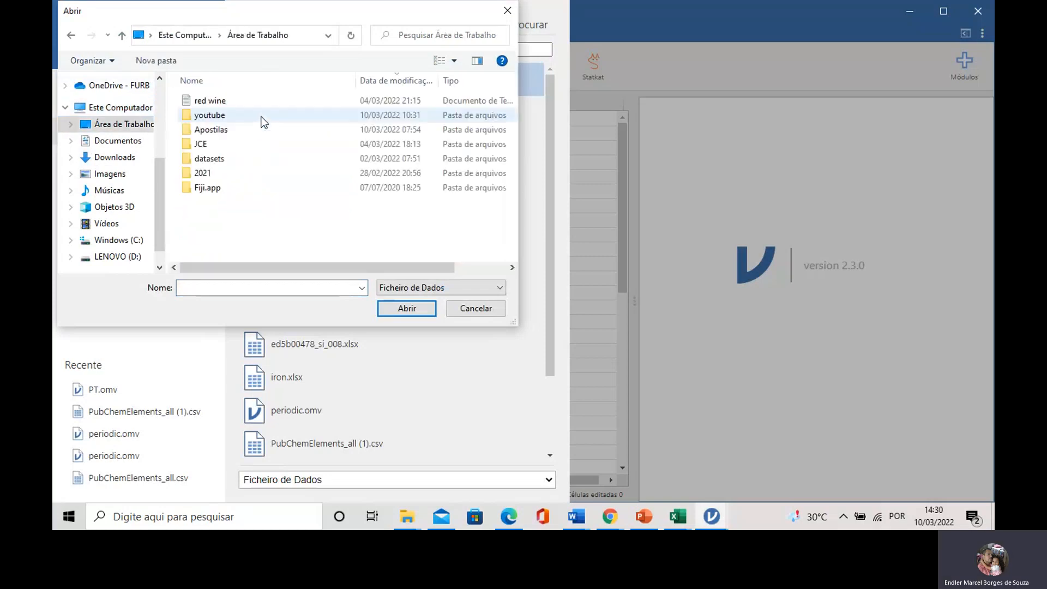
{"action": "double_click", "coordinate": [210, 158]}
Find the clinicaltrial data file in the datasets folder and open it
{"action": "left_click", "coordinate": [222, 131]}
{"action": "key", "text": "c"}
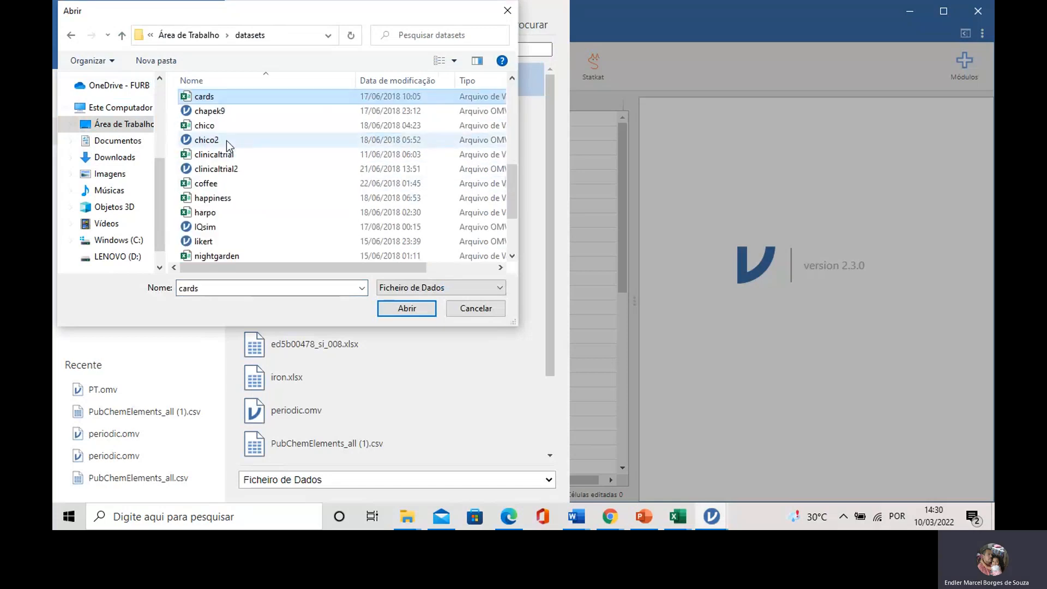
{"action": "key", "text": "c"}
{"action": "left_click", "coordinate": [234, 154]}
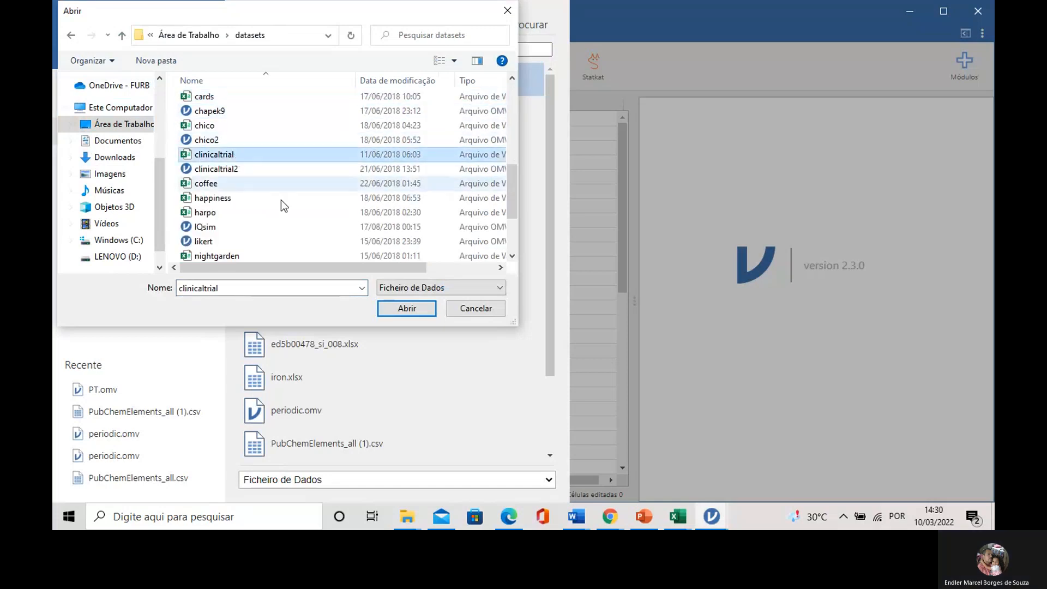
{"action": "left_click", "coordinate": [404, 313]}
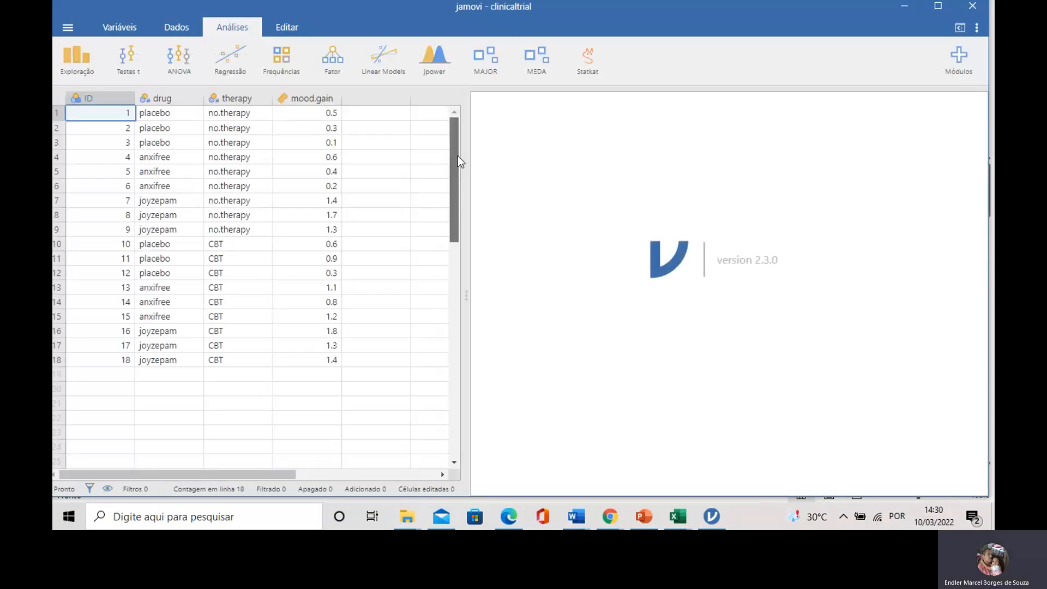
Open the ID variable's settings and set its measure type to ID
{"action": "left_click", "coordinate": [311, 98]}
{"action": "left_click", "coordinate": [277, 215]}
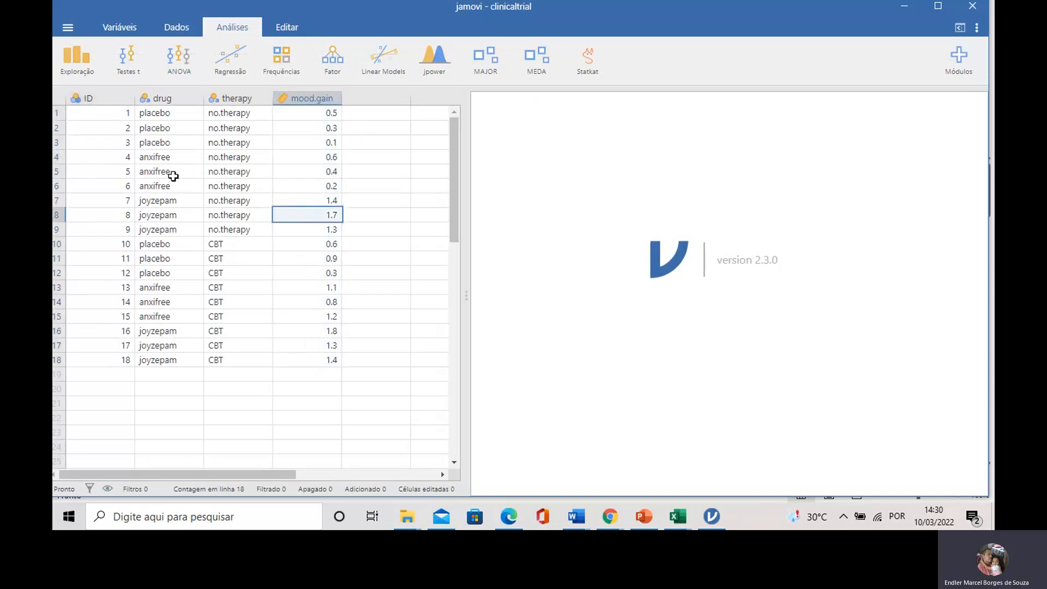
{"action": "left_click", "coordinate": [114, 98]}
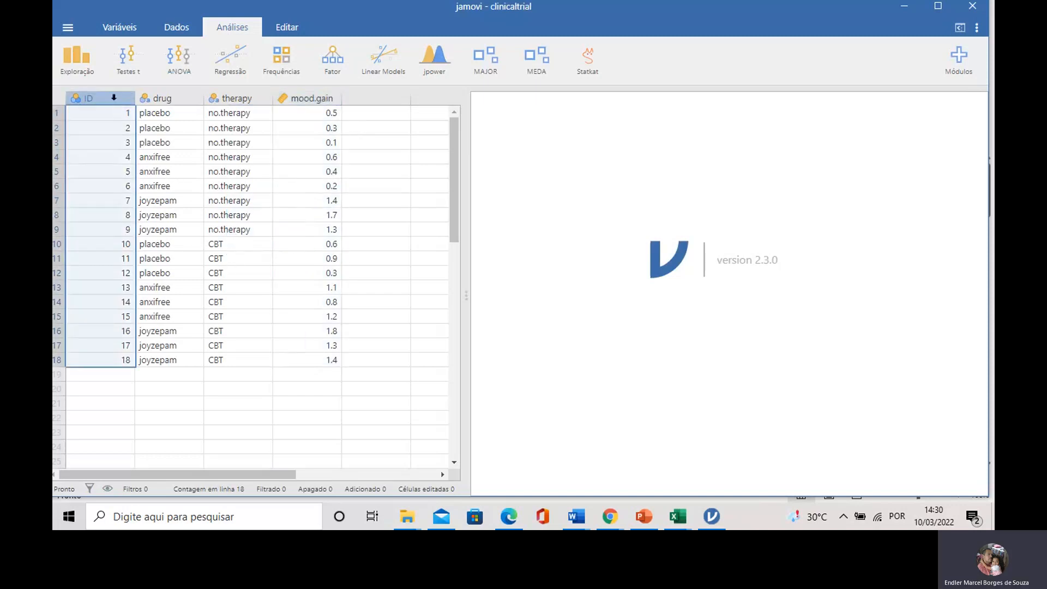
{"action": "double_click", "coordinate": [114, 98]}
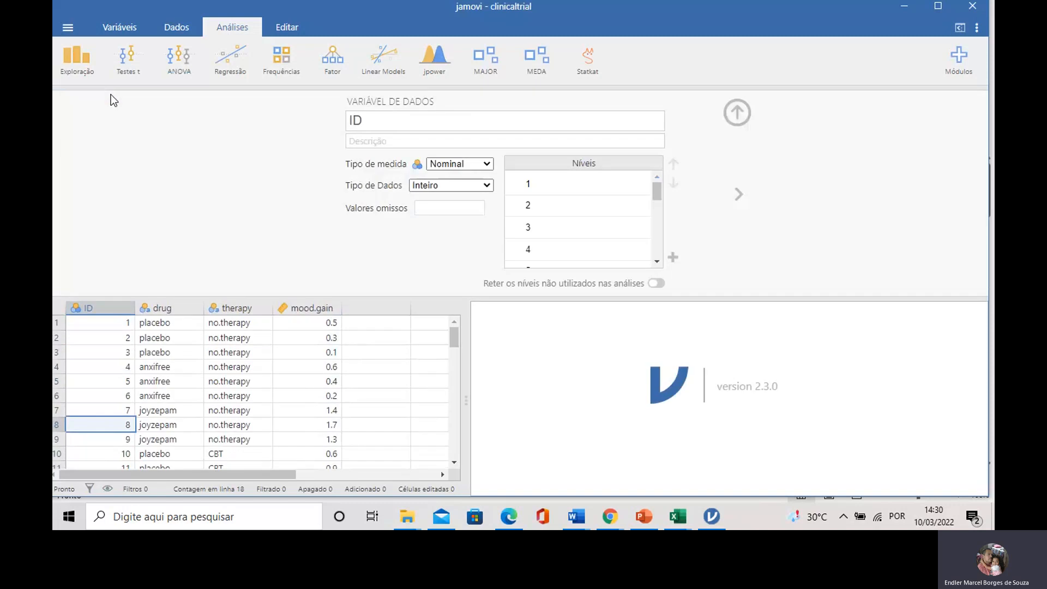
{"action": "left_click", "coordinate": [457, 165]}
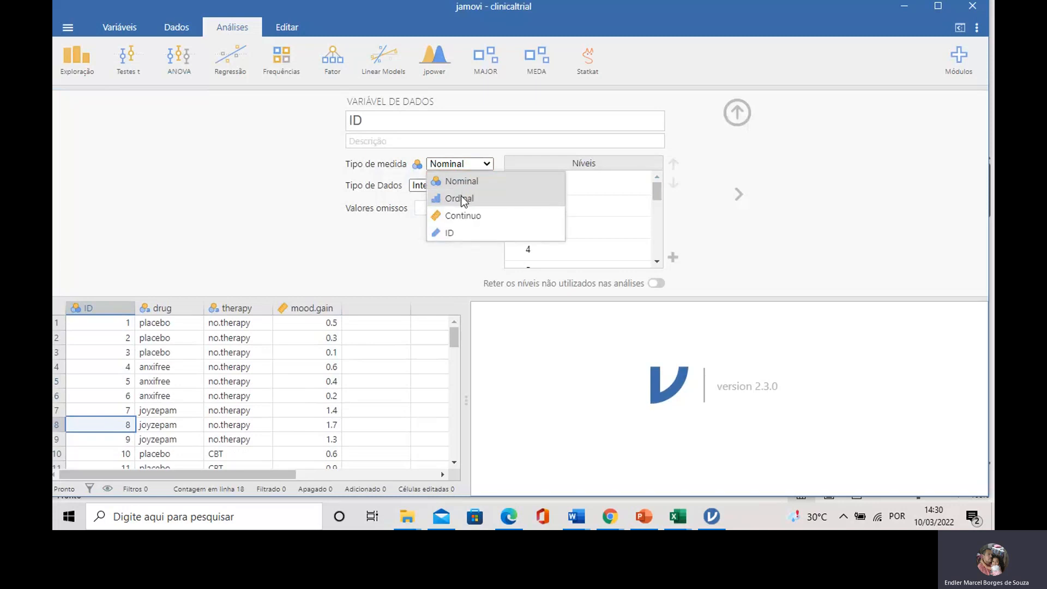
{"action": "left_click", "coordinate": [450, 234]}
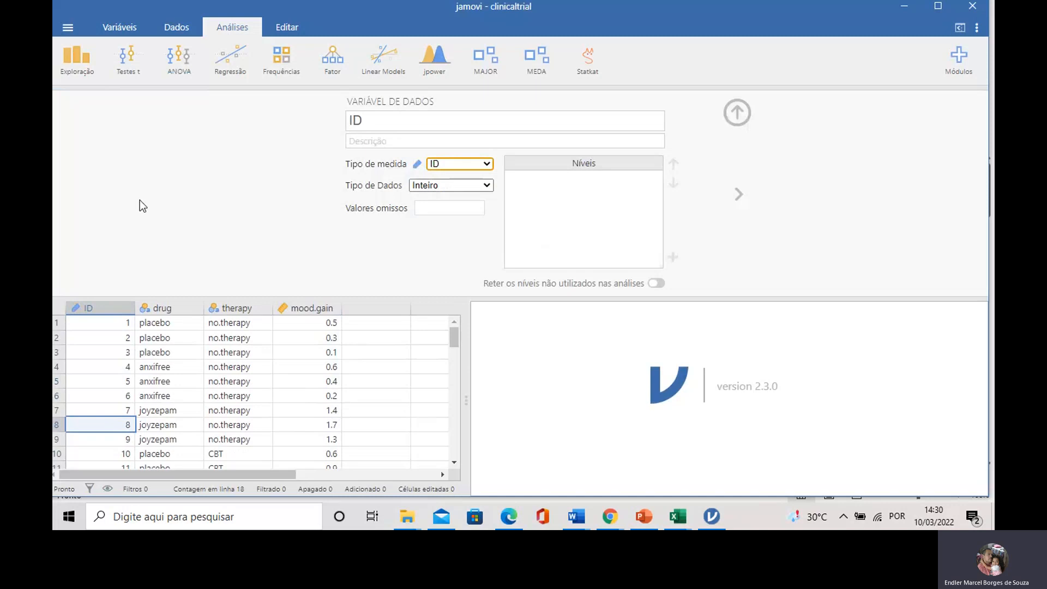
Review the data rows and the measure type, data type and levels of the drug and therapy variables
{"action": "scroll", "coordinate": [167, 337], "scroll_direction": "down", "scroll_amount": 3}
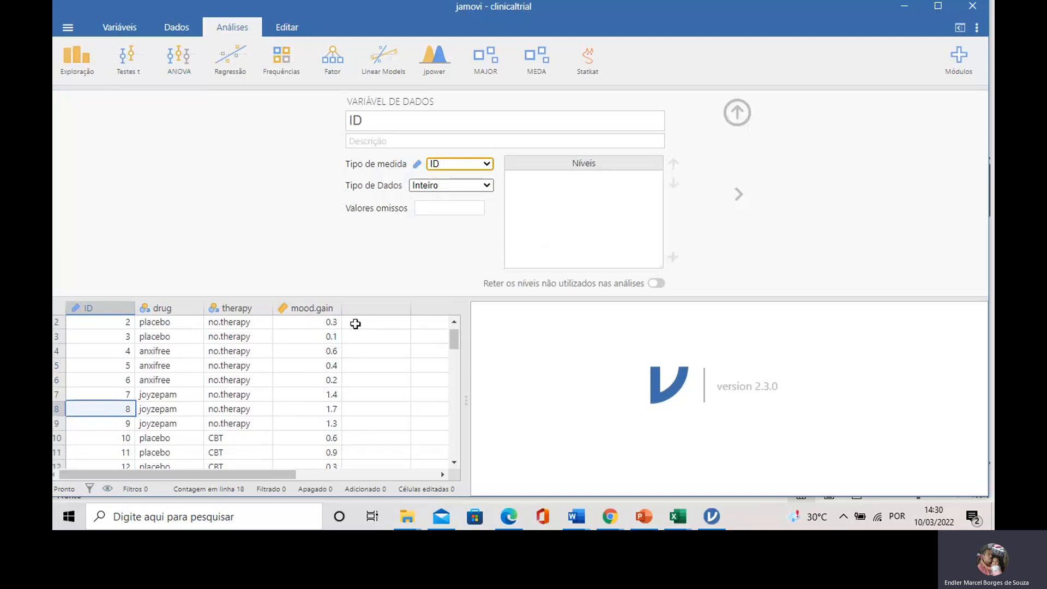
{"action": "scroll", "coordinate": [233, 343], "scroll_direction": "up", "scroll_amount": 3}
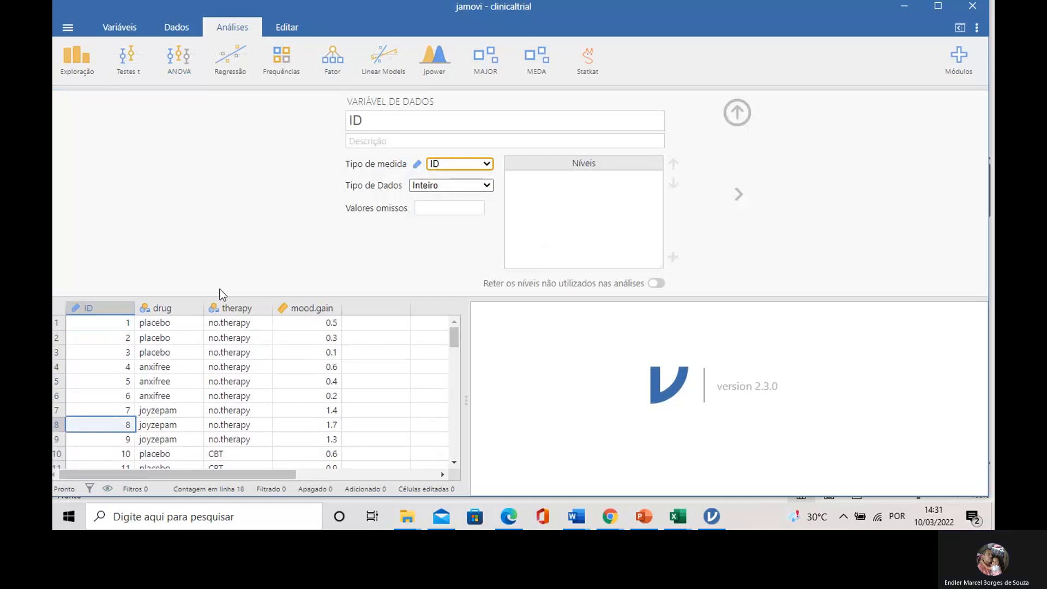
{"action": "left_click", "coordinate": [162, 308]}
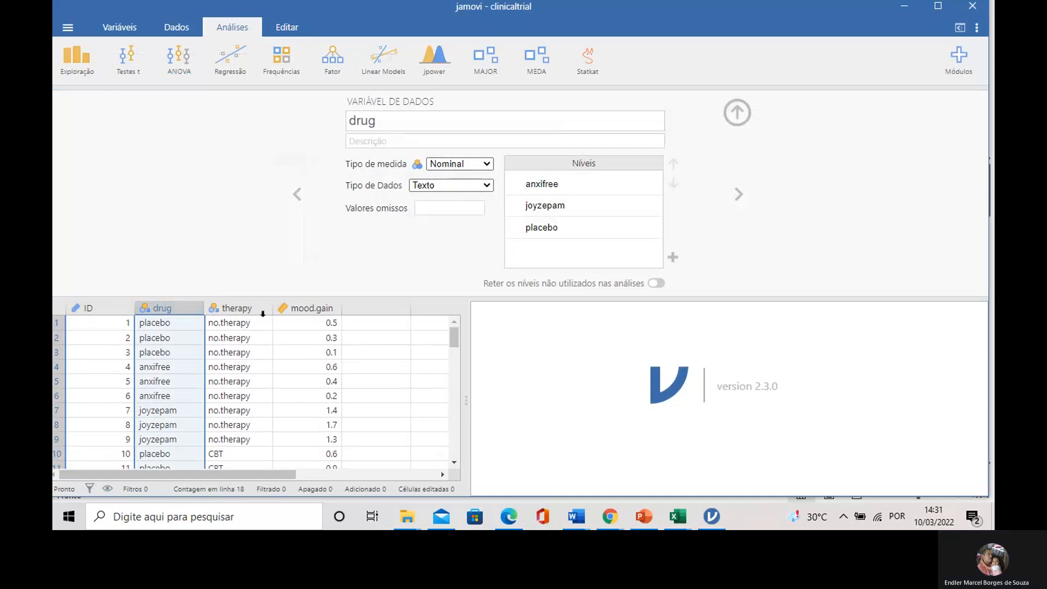
{"action": "left_click", "coordinate": [240, 308]}
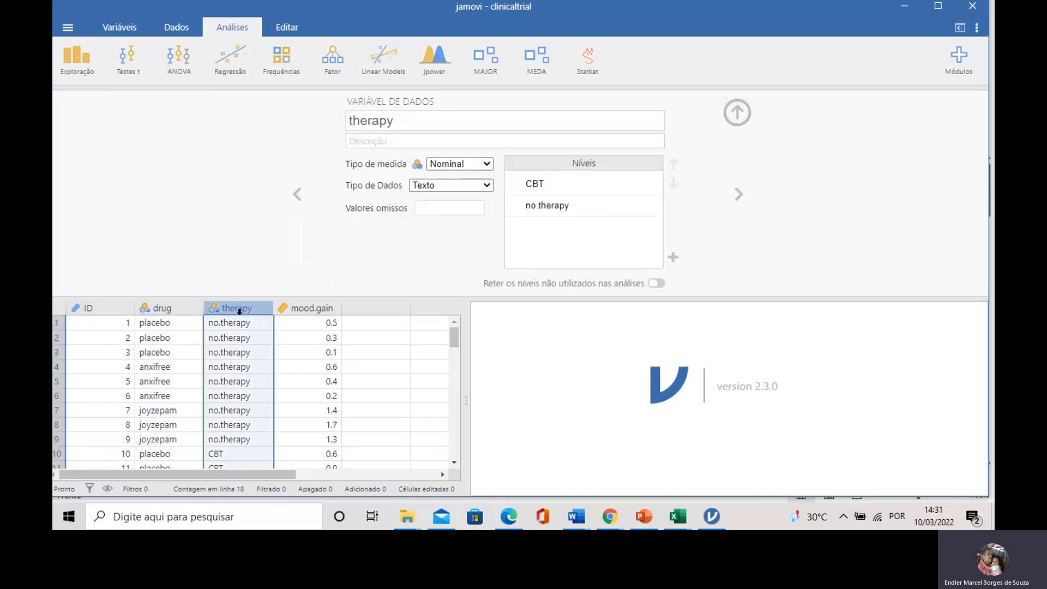
{"action": "left_click", "coordinate": [108, 306]}
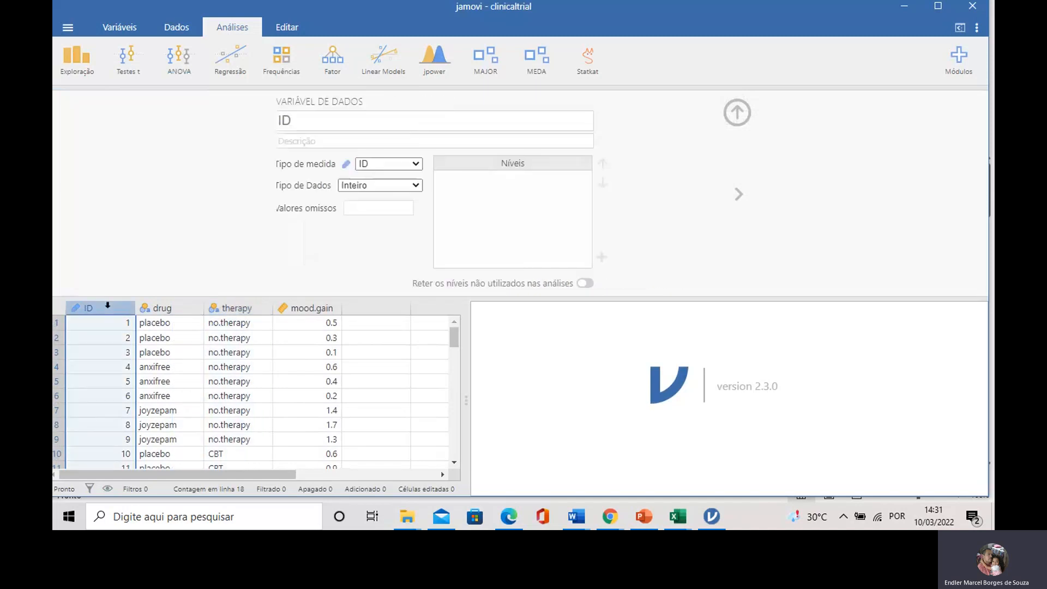
{"action": "left_click", "coordinate": [163, 308]}
{"action": "left_click", "coordinate": [234, 309]}
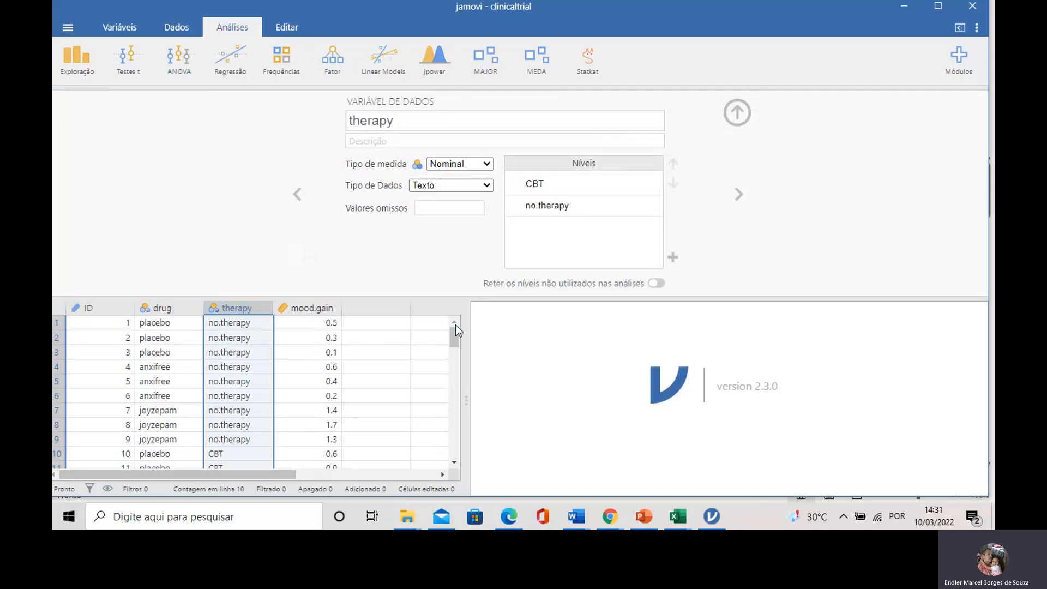
Open the mood.gain variable's settings and review its available measure types and data types
{"action": "left_click", "coordinate": [322, 310]}
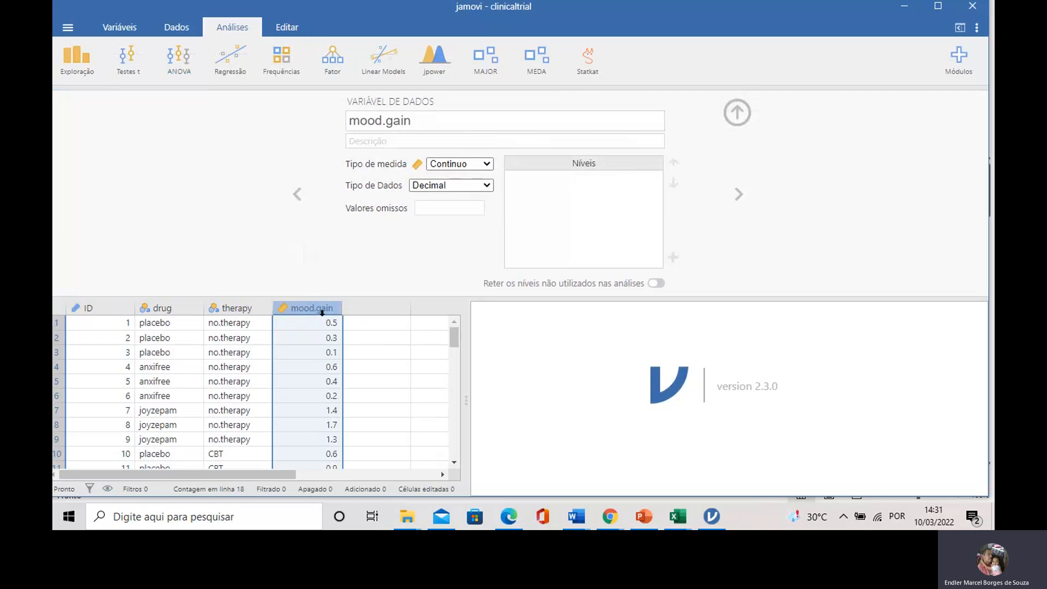
{"action": "left_click", "coordinate": [461, 166]}
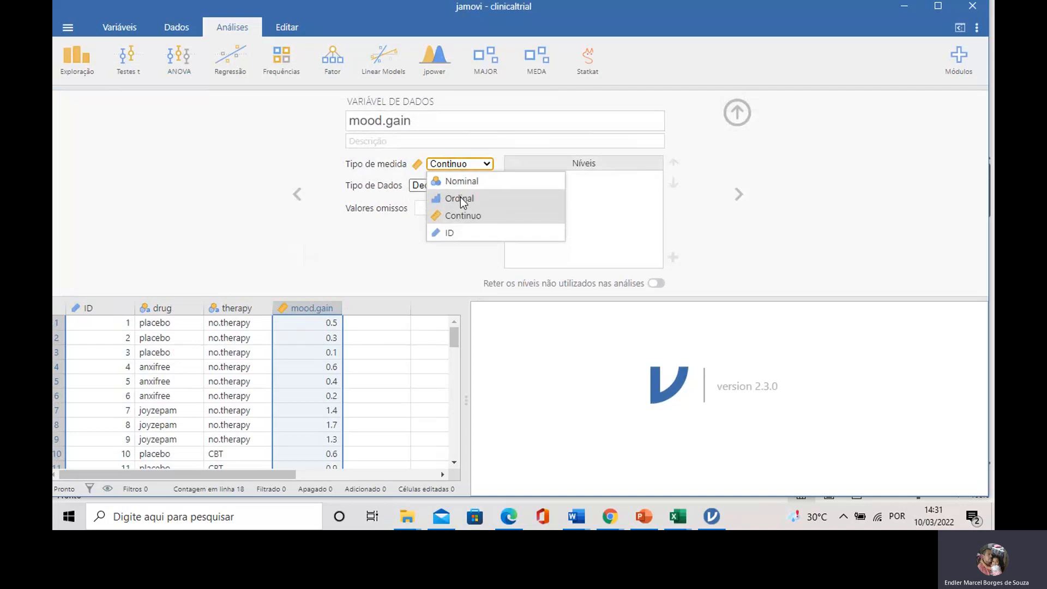
{"action": "left_click", "coordinate": [253, 157]}
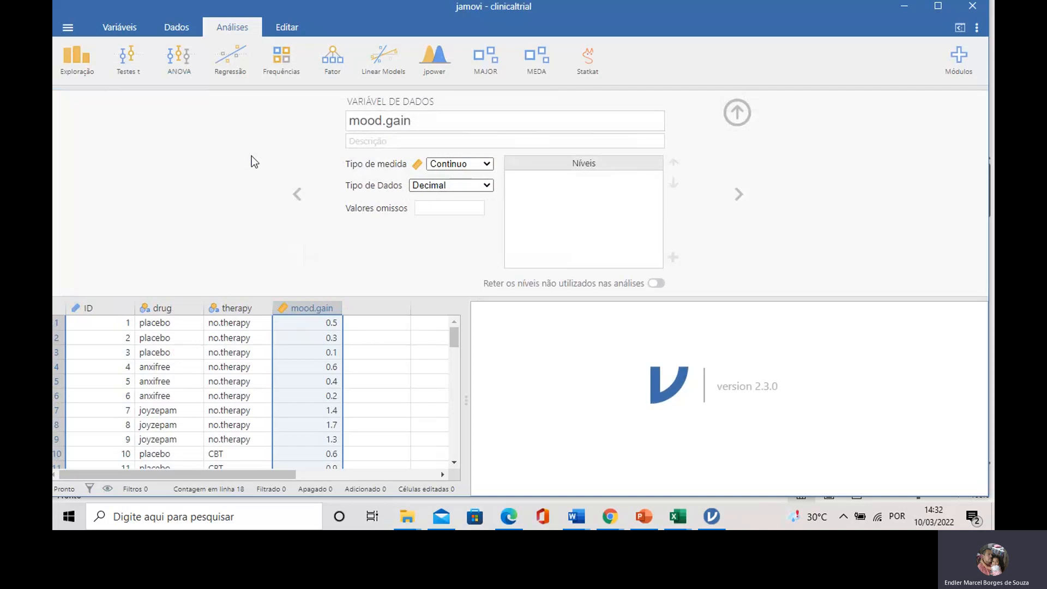
{"action": "left_click", "coordinate": [463, 187]}
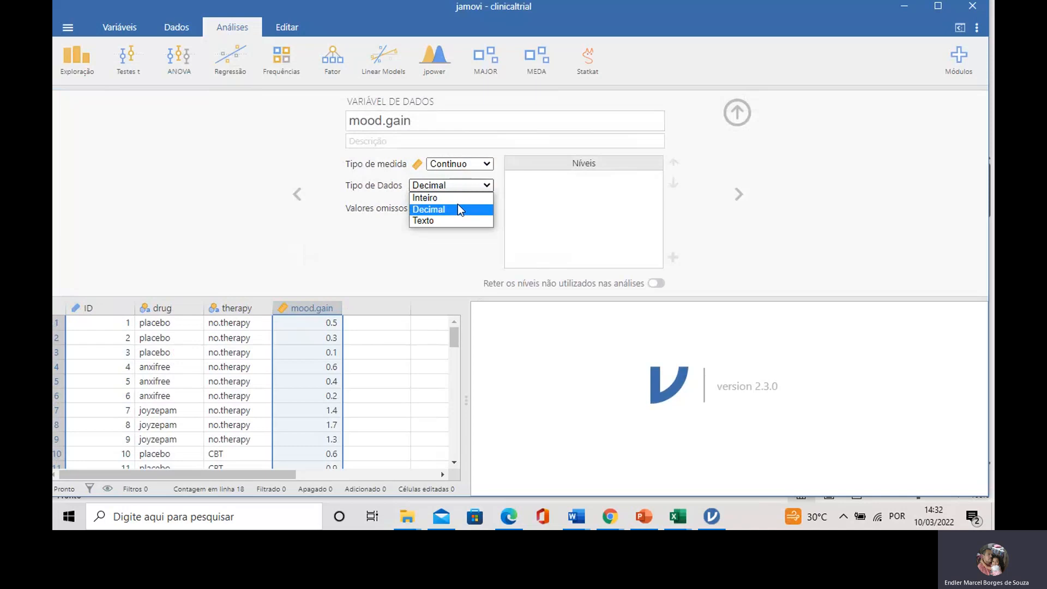
{"action": "left_click", "coordinate": [312, 149]}
{"action": "left_click", "coordinate": [460, 167]}
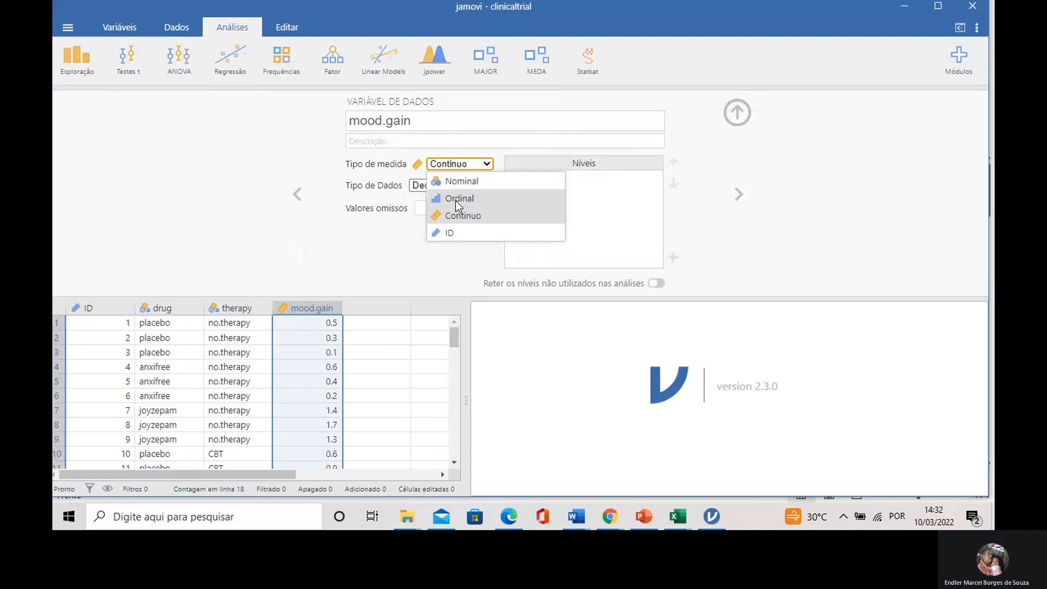
{"action": "left_click", "coordinate": [391, 351]}
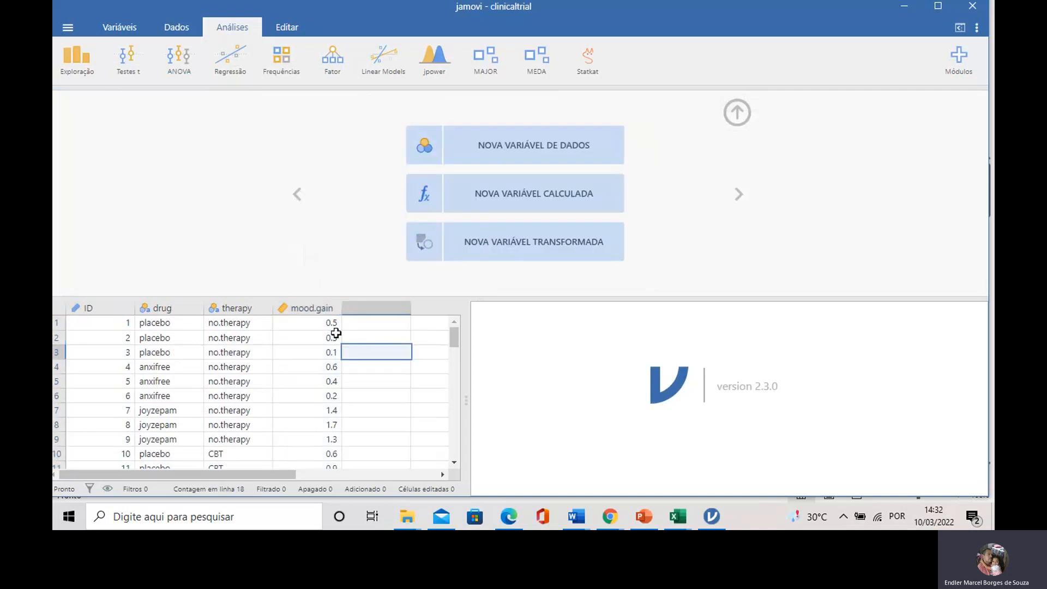
Examine the mood.gain values across the data rows and the variable's settings
{"action": "scroll", "coordinate": [295, 359], "scroll_direction": "down", "scroll_amount": 3}
{"action": "scroll", "coordinate": [313, 384], "scroll_direction": "up", "scroll_amount": 3}
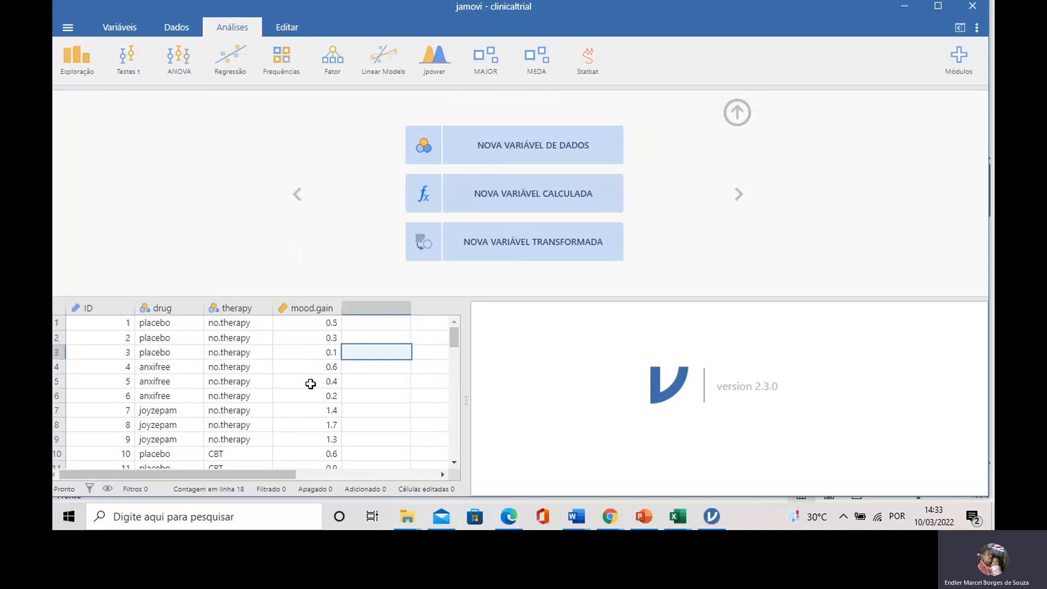
{"action": "left_click", "coordinate": [361, 380]}
{"action": "scroll", "coordinate": [348, 392], "scroll_direction": "down", "scroll_amount": 3}
{"action": "scroll", "coordinate": [358, 417], "scroll_direction": "up", "scroll_amount": 3}
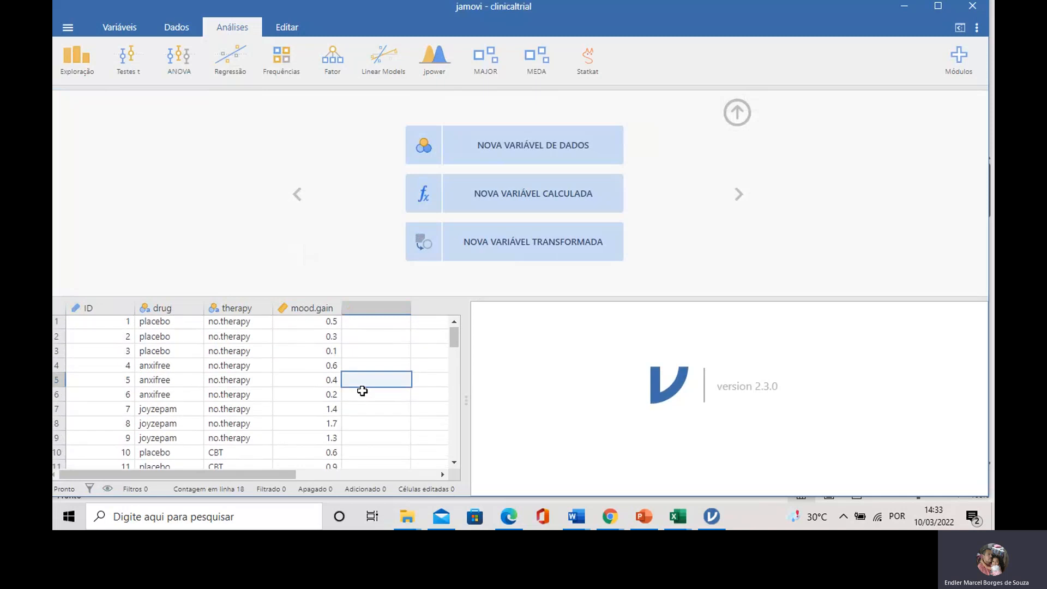
{"action": "left_click", "coordinate": [320, 324]}
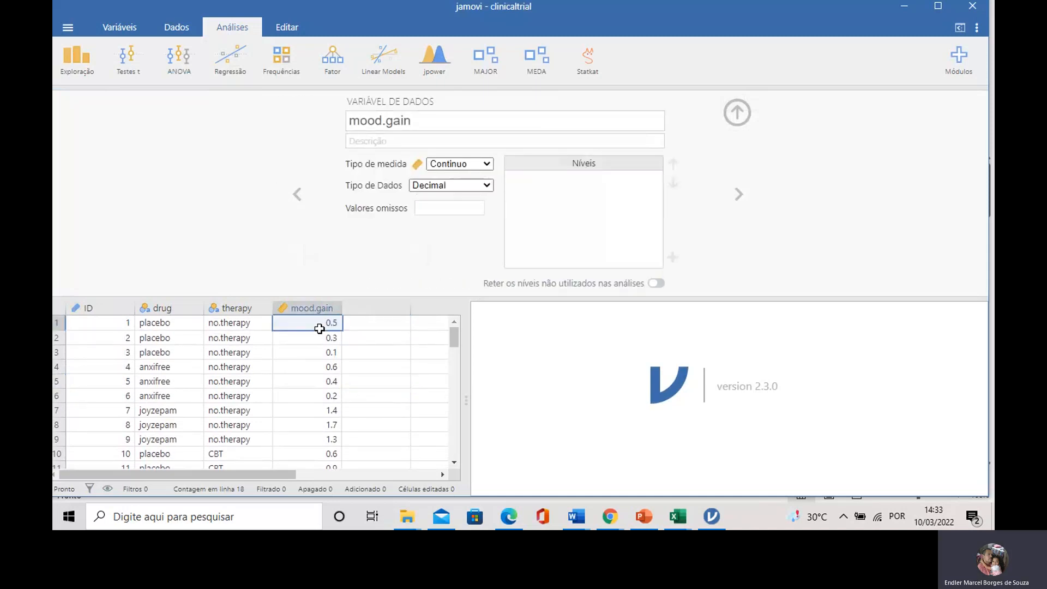
{"action": "left_click", "coordinate": [309, 338]}
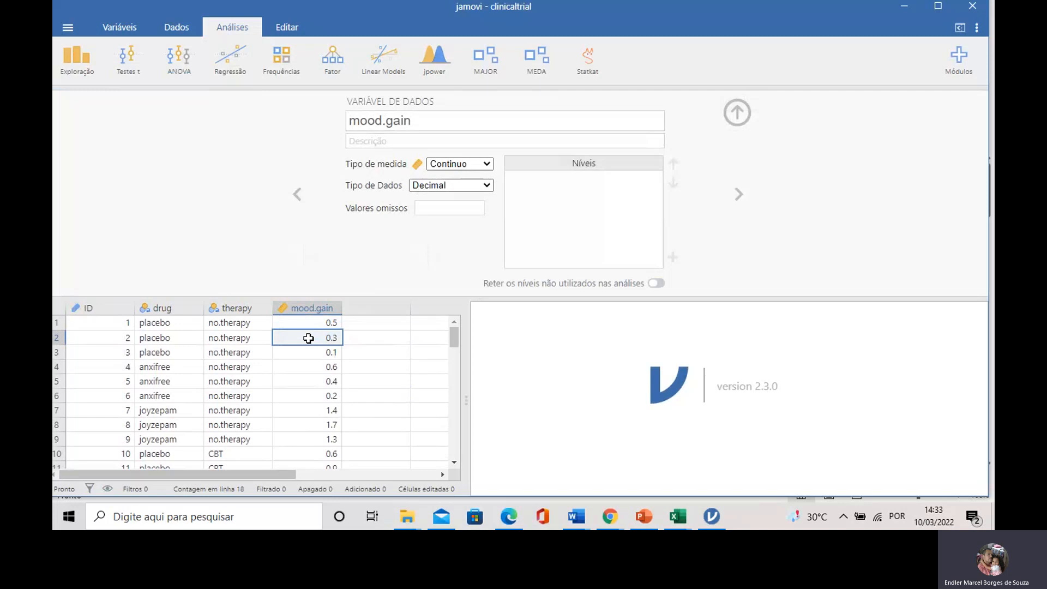
{"action": "scroll", "coordinate": [309, 343], "scroll_direction": "down", "scroll_amount": 3}
{"action": "scroll", "coordinate": [307, 359], "scroll_direction": "up", "scroll_amount": 3}
{"action": "scroll", "coordinate": [385, 353], "scroll_direction": "down", "scroll_amount": 2}
{"action": "scroll", "coordinate": [384, 354], "scroll_direction": "up", "scroll_amount": 2}
{"action": "mouse_move", "coordinate": [453, 334]}
{"action": "left_mouse_down"}
{"action": "mouse_move", "coordinate": [457, 354]}
{"action": "mouse_move", "coordinate": [472, 334]}
{"action": "left_mouse_up"}
Examine how the placebo, anxifree and joyzepam groups are distributed over the rows of the drug column
{"action": "left_click", "coordinate": [163, 327]}
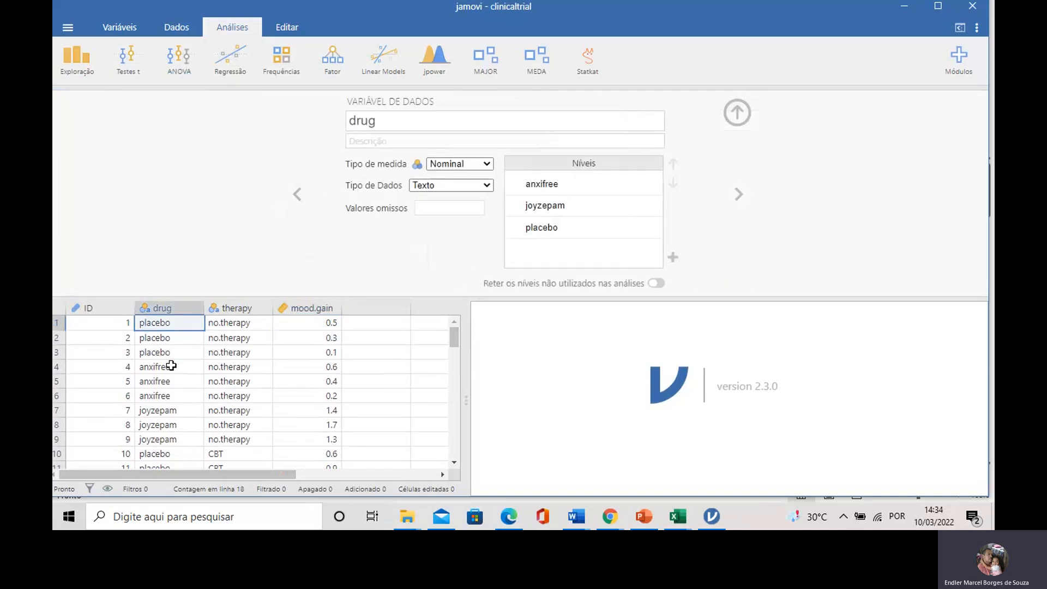
{"action": "left_click", "coordinate": [188, 353]}
{"action": "scroll", "coordinate": [191, 362], "scroll_direction": "down", "scroll_amount": 2}
{"action": "scroll", "coordinate": [192, 369], "scroll_direction": "up", "scroll_amount": 2}
{"action": "scroll", "coordinate": [182, 384], "scroll_direction": "down", "scroll_amount": 2}
{"action": "scroll", "coordinate": [181, 375], "scroll_direction": "up", "scroll_amount": 2}
{"action": "left_click", "coordinate": [175, 366]}
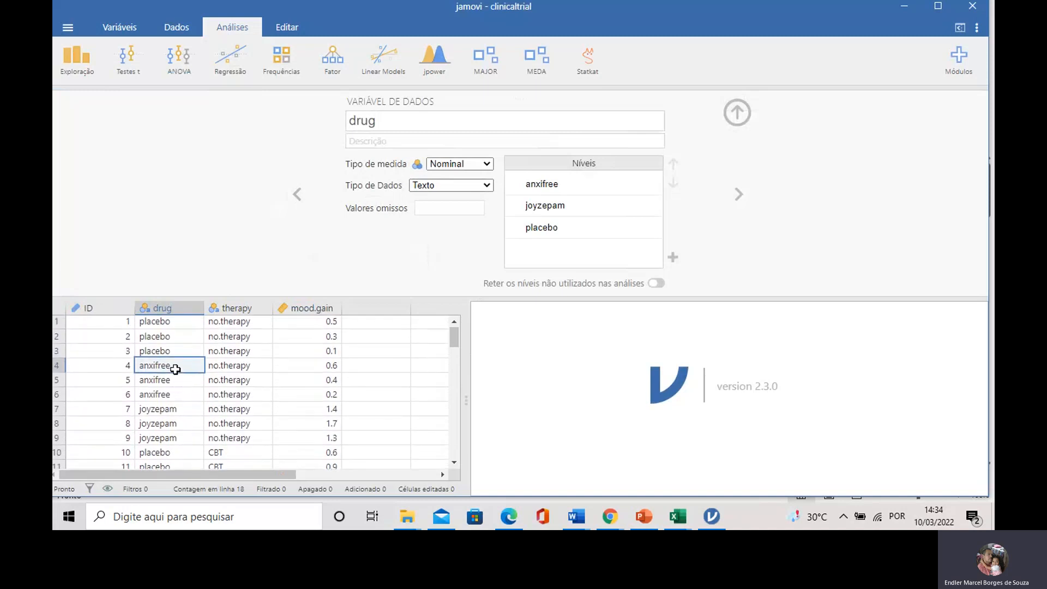
{"action": "left_click", "coordinate": [172, 382]}
{"action": "left_click", "coordinate": [163, 395]}
{"action": "scroll", "coordinate": [191, 364], "scroll_direction": "down", "scroll_amount": 2}
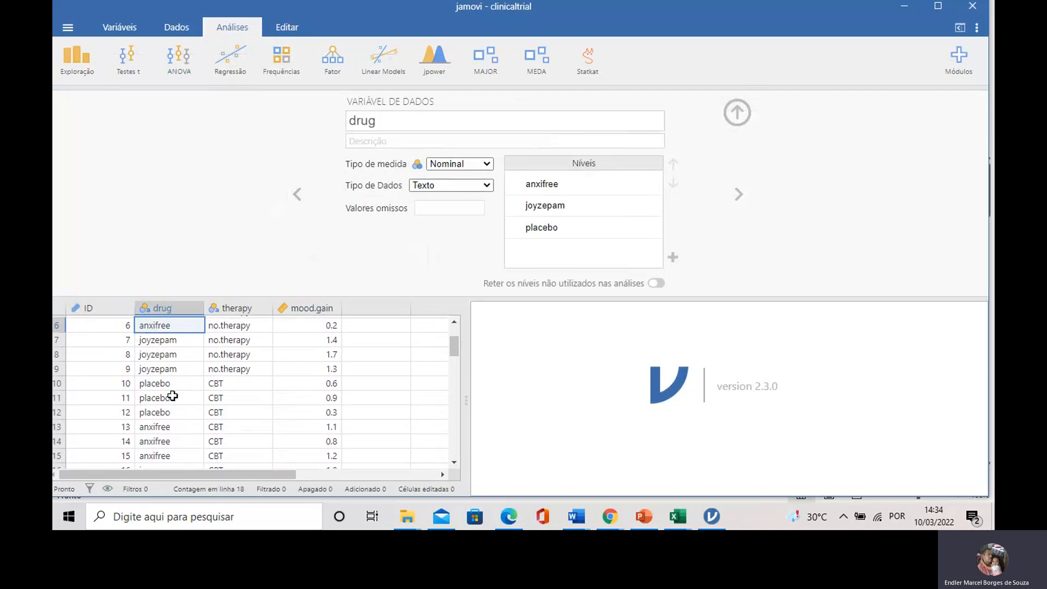
{"action": "left_click", "coordinate": [167, 342]}
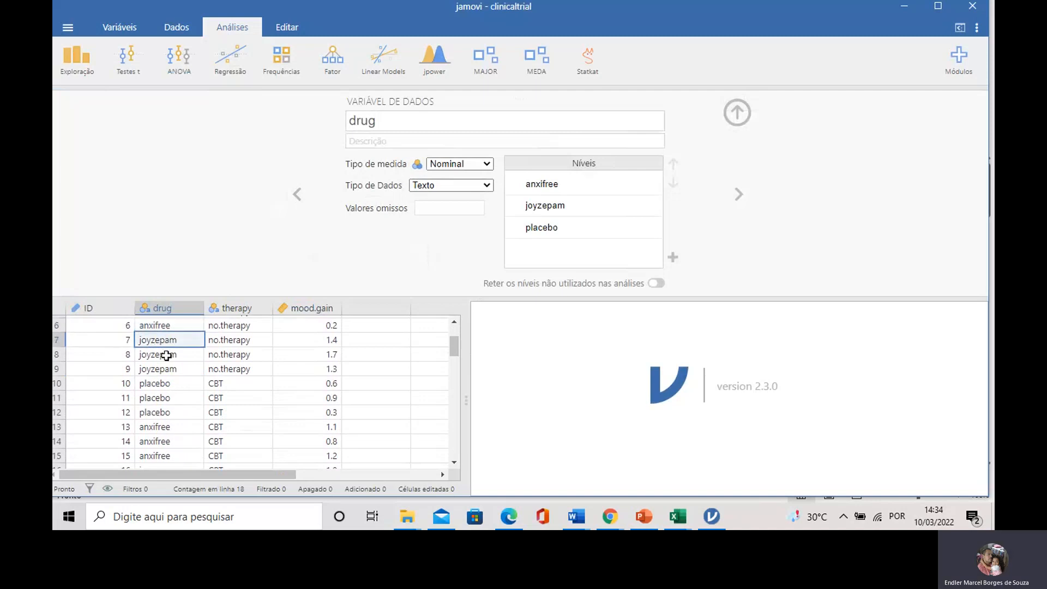
{"action": "left_click", "coordinate": [164, 357]}
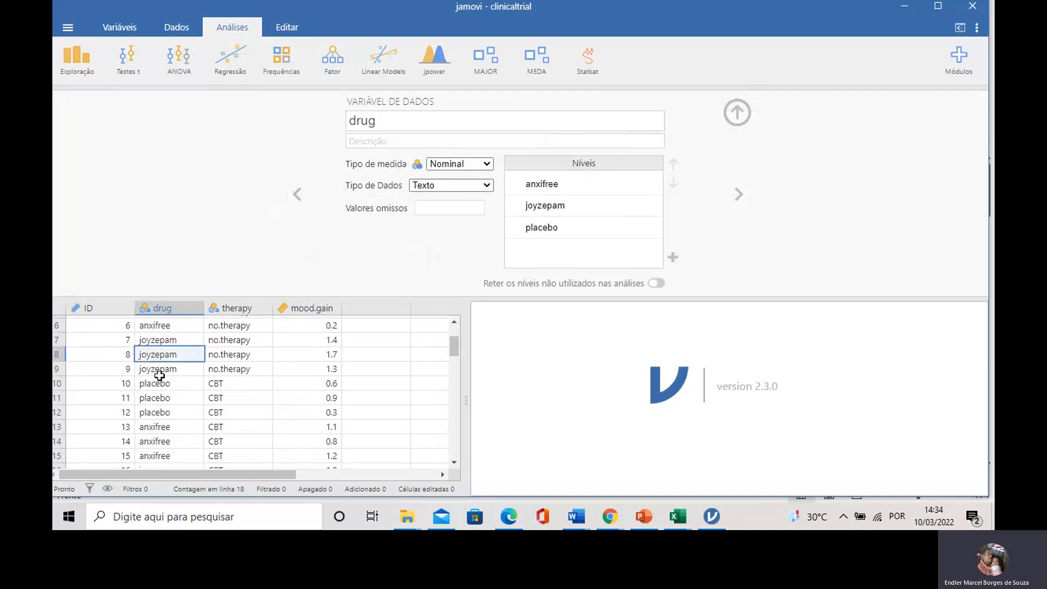
{"action": "left_click", "coordinate": [158, 379]}
{"action": "left_click", "coordinate": [152, 374]}
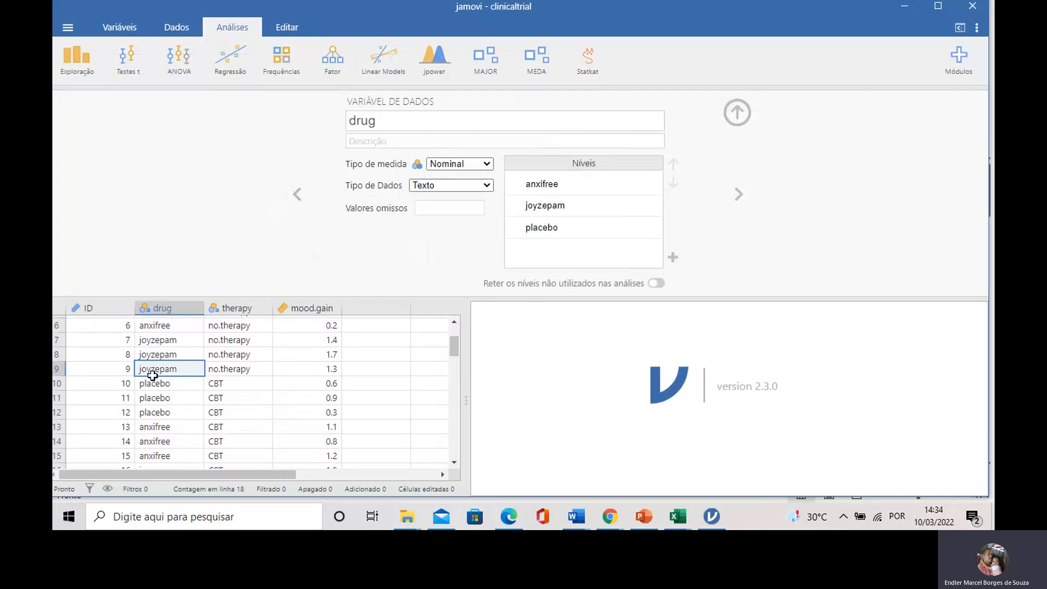
{"action": "scroll", "coordinate": [164, 395], "scroll_direction": "down", "scroll_amount": 2}
{"action": "scroll", "coordinate": [164, 395], "scroll_direction": "up", "scroll_amount": 4}
{"action": "scroll", "coordinate": [168, 346], "scroll_direction": "down", "scroll_amount": 2}
{"action": "scroll", "coordinate": [168, 351], "scroll_direction": "up", "scroll_amount": 2}
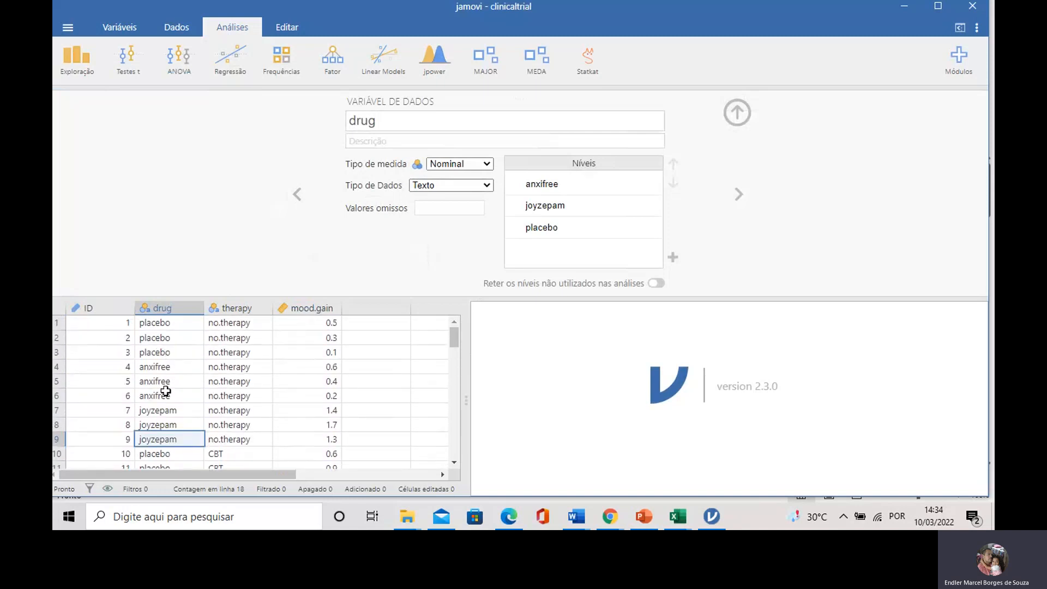
{"action": "scroll", "coordinate": [166, 389], "scroll_direction": "down", "scroll_amount": 2}
{"action": "scroll", "coordinate": [175, 431], "scroll_direction": "down", "scroll_amount": 2}
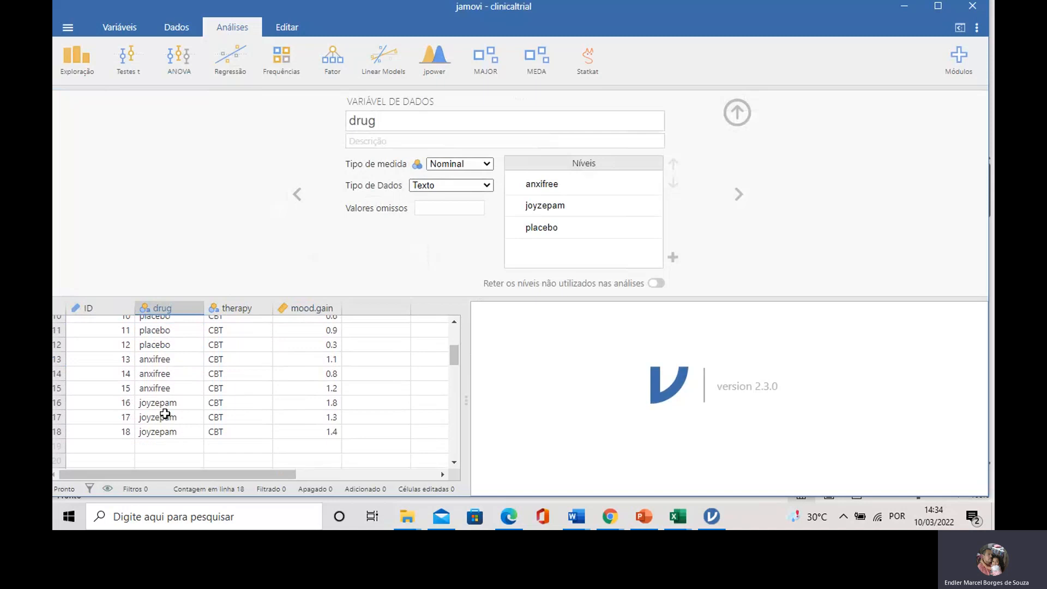
{"action": "scroll", "coordinate": [164, 427], "scroll_direction": "up", "scroll_amount": 4}
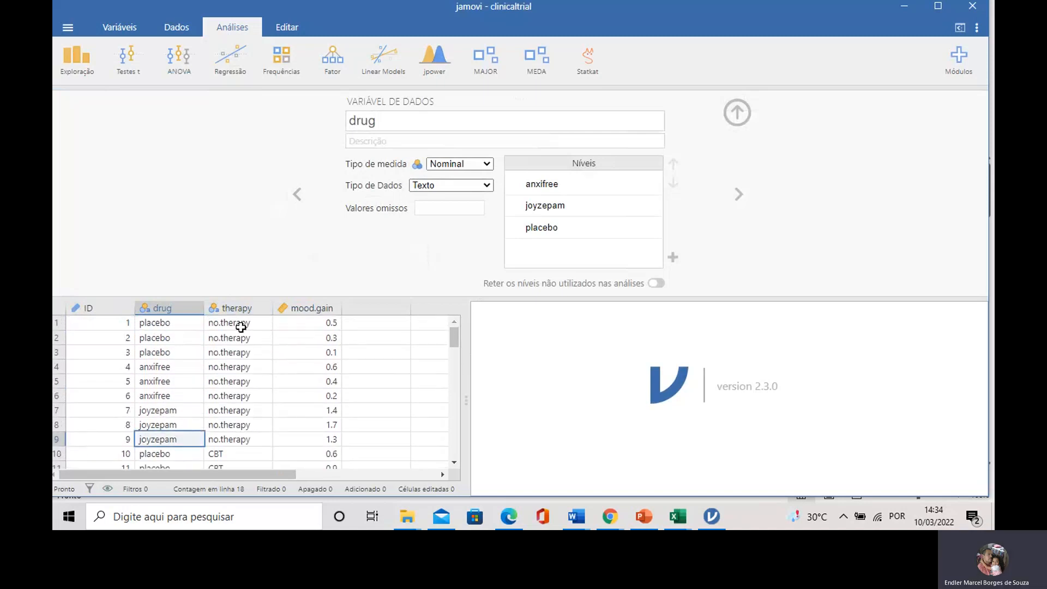
Examine which rows of the therapy column hold no.therapy and CBT, and compare them with the mood.gain values
{"action": "left_click_drag", "start_coordinate": [240, 325], "coordinate": [245, 436]}
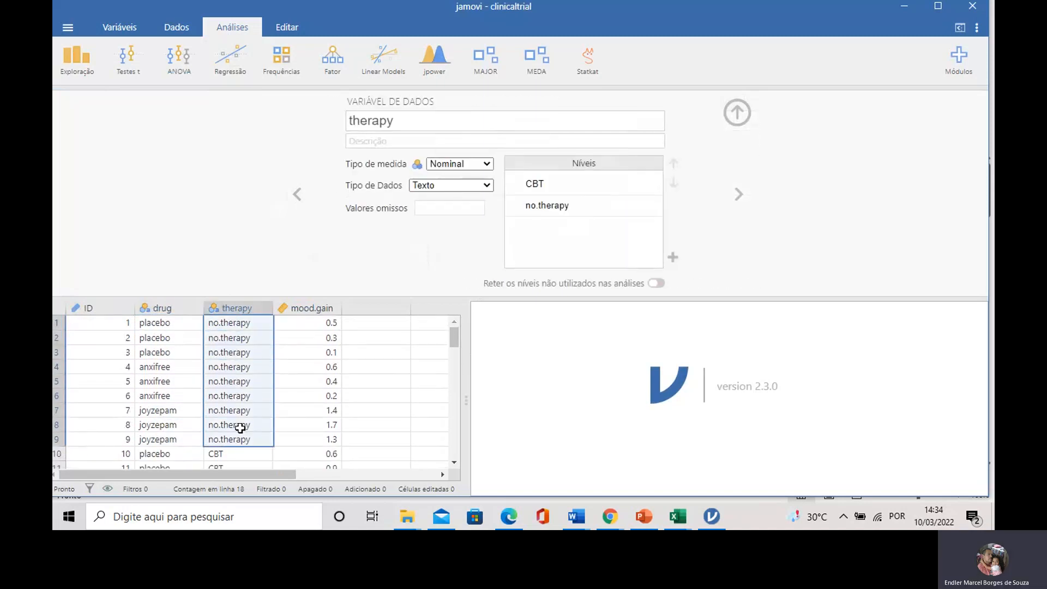
{"action": "scroll", "coordinate": [200, 377], "scroll_direction": "down", "scroll_amount": 2}
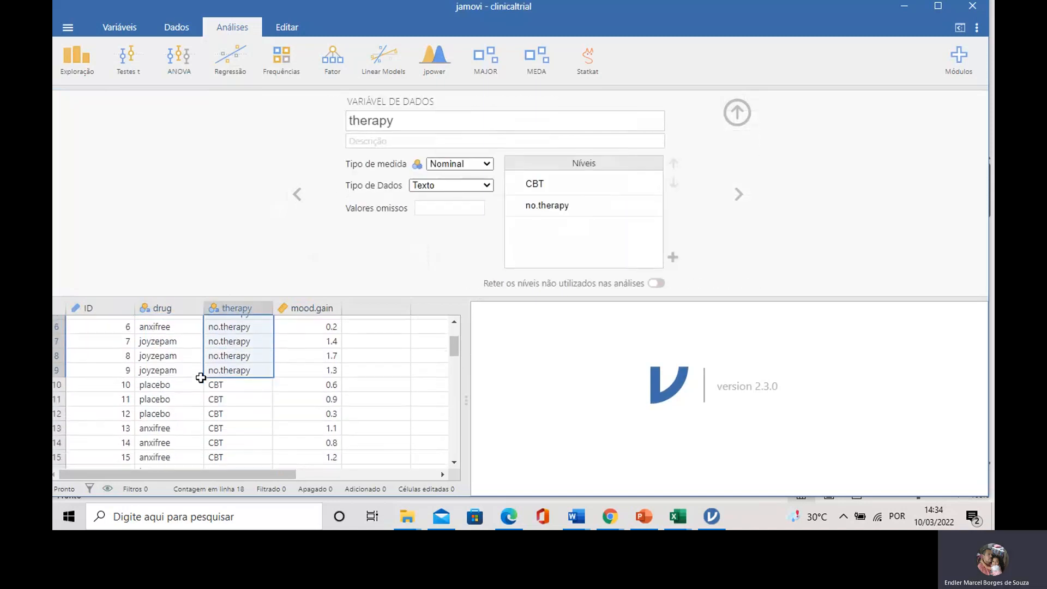
{"action": "left_click", "coordinate": [226, 387]}
{"action": "scroll", "coordinate": [227, 390], "scroll_direction": "down", "scroll_amount": 3}
{"action": "scroll", "coordinate": [224, 390], "scroll_direction": "up", "scroll_amount": 3}
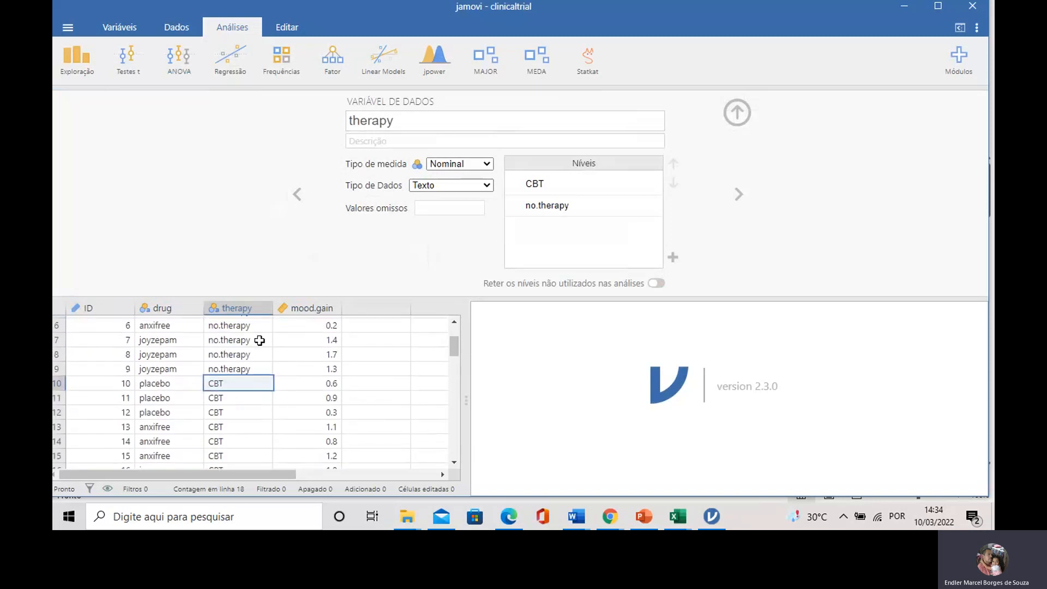
{"action": "scroll", "coordinate": [254, 344], "scroll_direction": "up", "scroll_amount": 2}
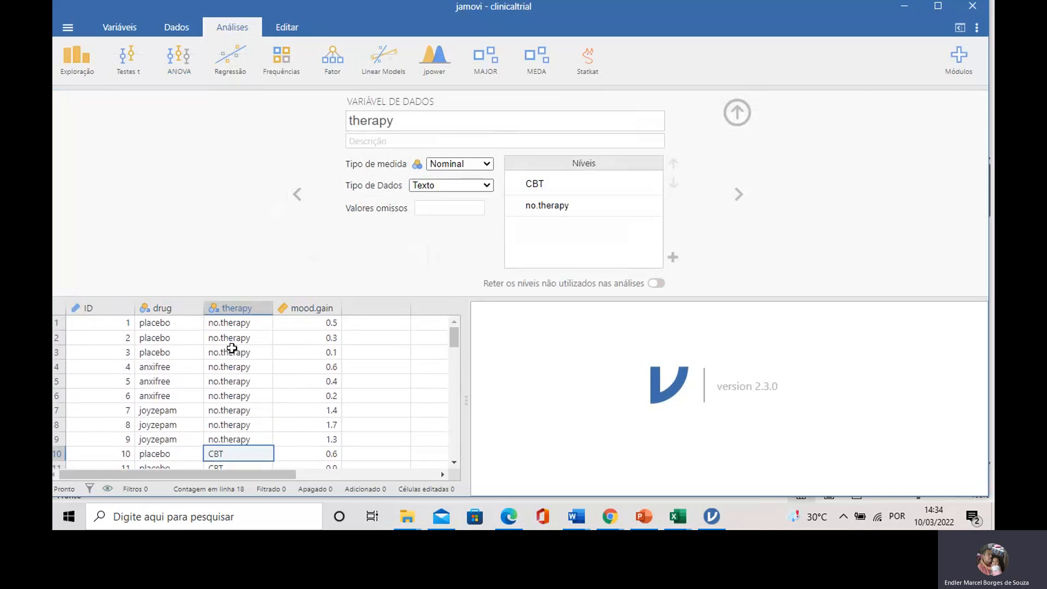
{"action": "left_click", "coordinate": [328, 324]}
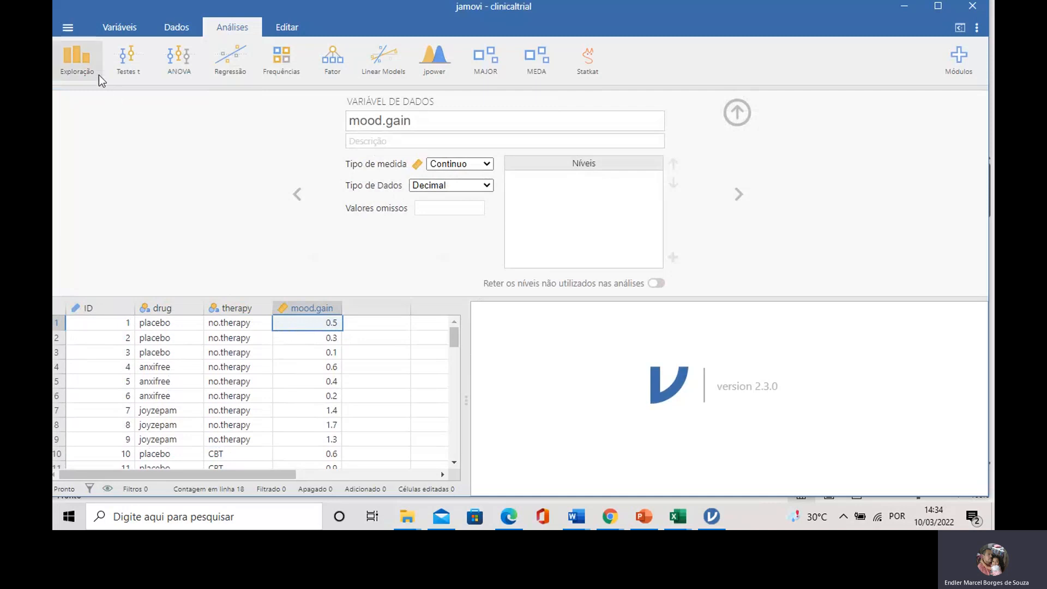
Create a descriptive statistics analysis of mood.gain split by therapy
{"action": "left_click", "coordinate": [84, 68]}
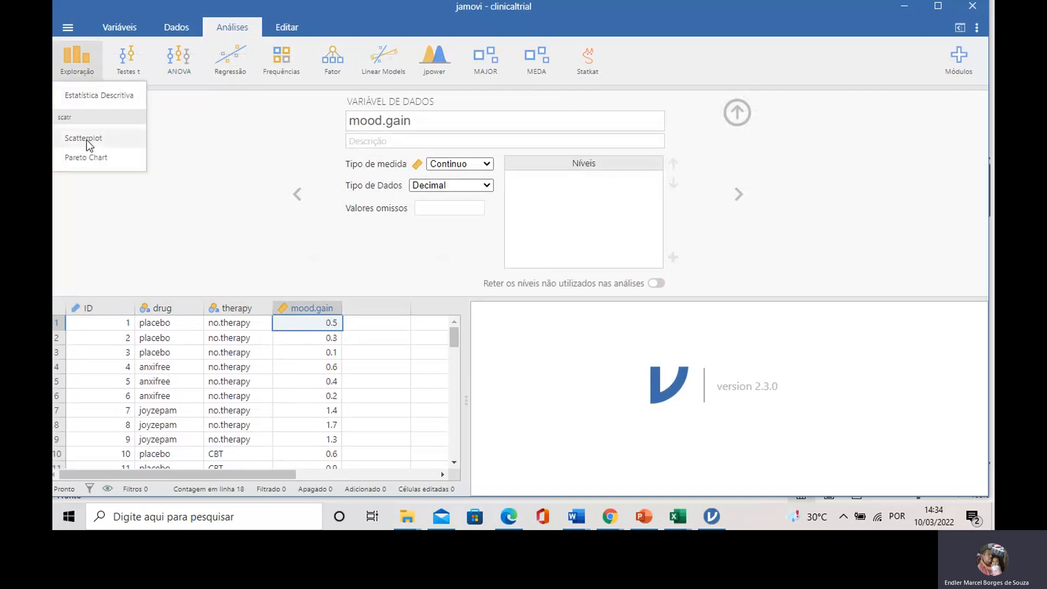
{"action": "left_click", "coordinate": [96, 97]}
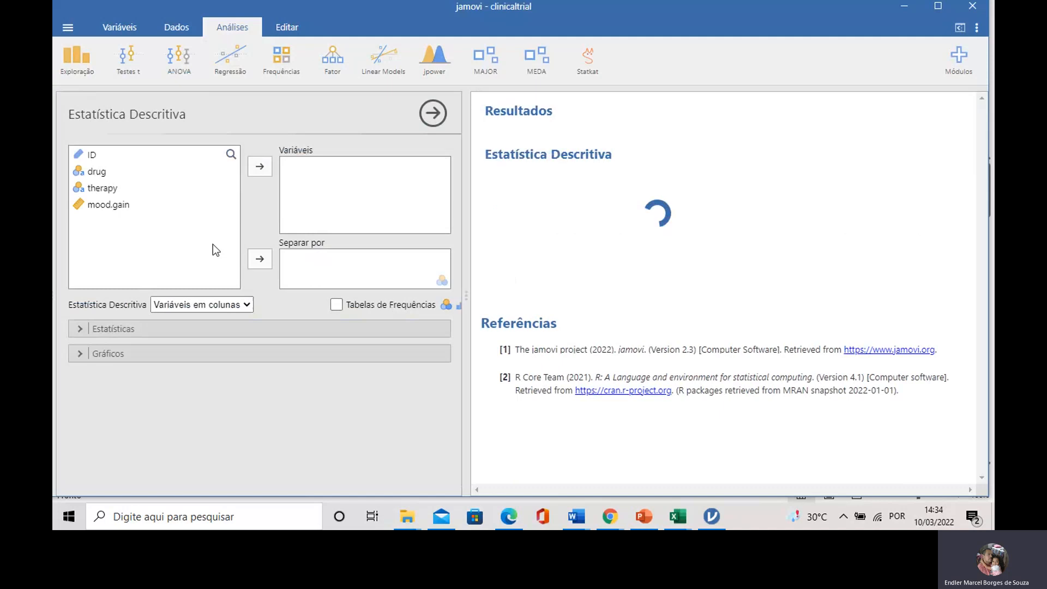
{"action": "left_click", "coordinate": [114, 209]}
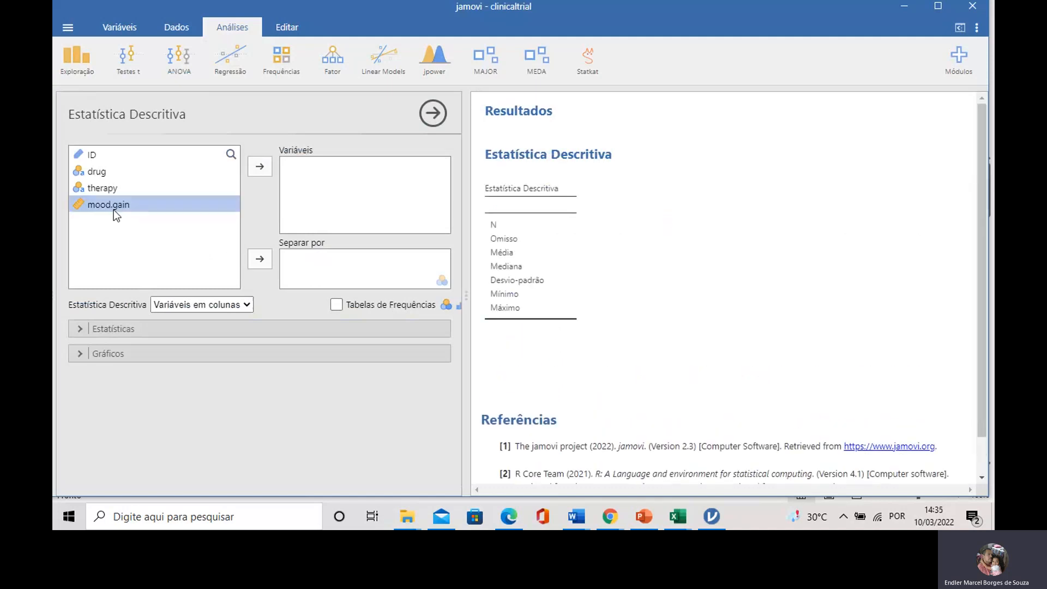
{"action": "left_click", "coordinate": [262, 165]}
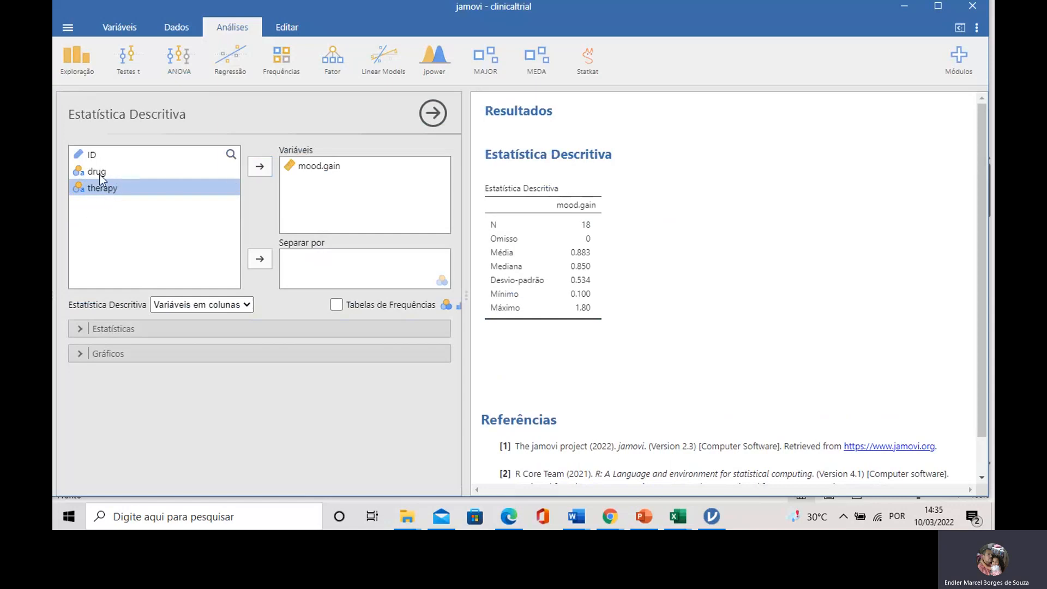
{"action": "left_click", "coordinate": [261, 259]}
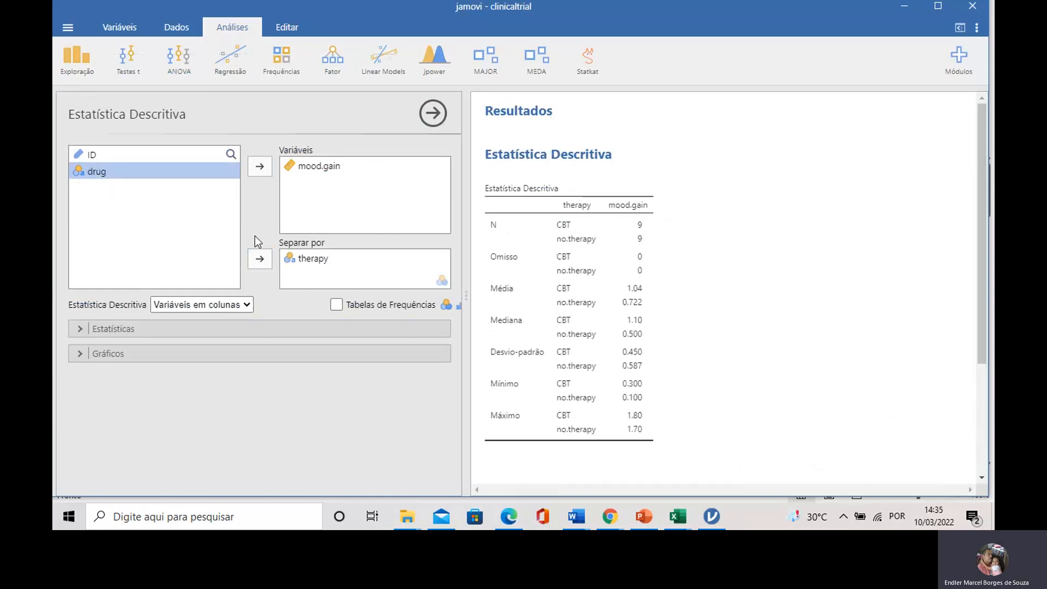
Add the Shapiro-Wilk normality test to the mood.gain descriptive statistics and examine the results table
{"action": "left_click", "coordinate": [108, 329]}
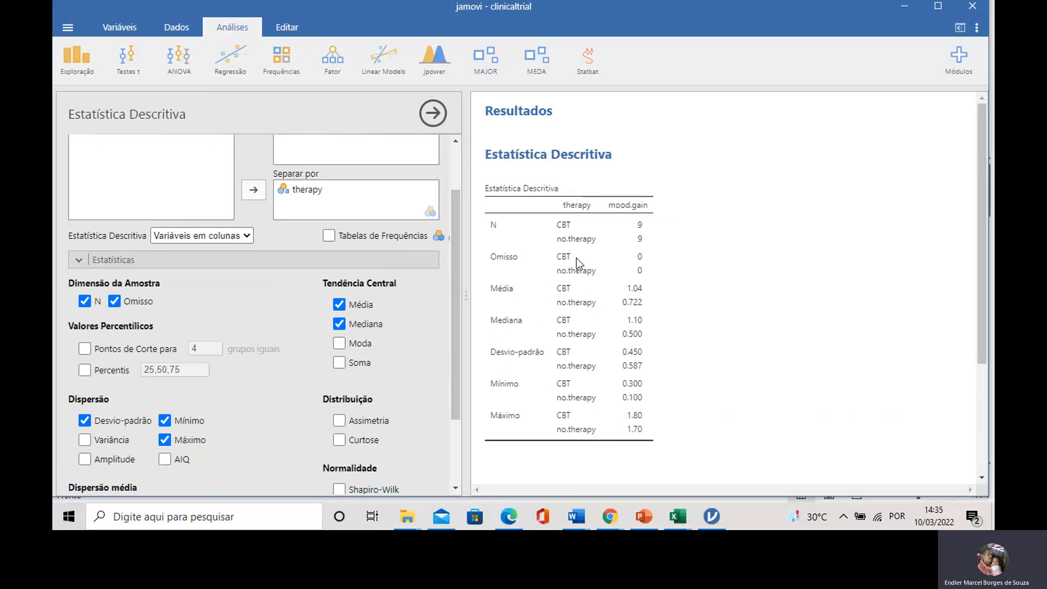
{"action": "scroll", "coordinate": [335, 246], "scroll_direction": "up", "scroll_amount": 2}
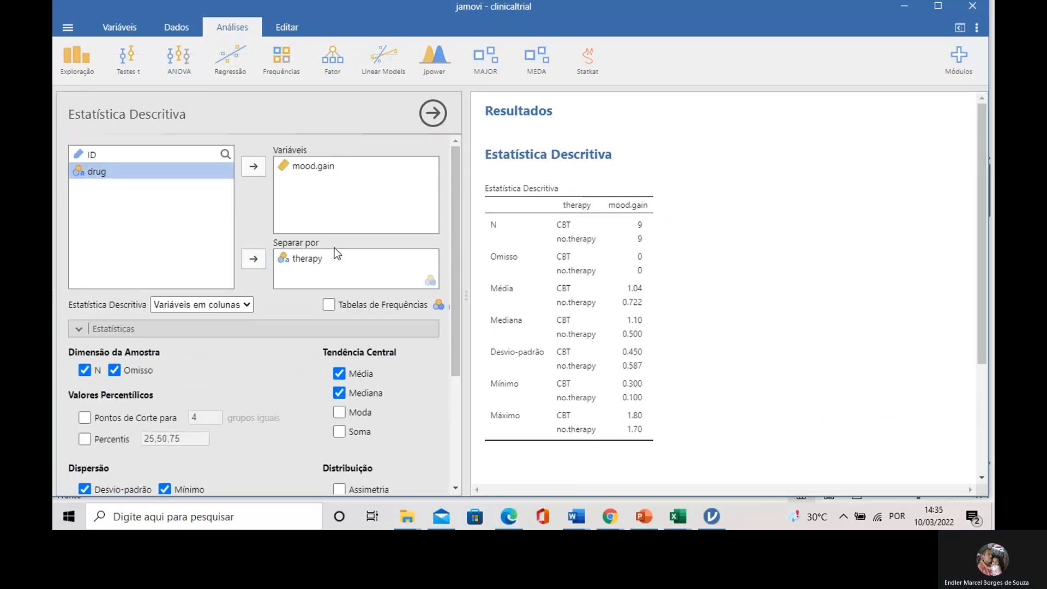
{"action": "scroll", "coordinate": [538, 274], "scroll_direction": "down", "scroll_amount": 1}
{"action": "scroll", "coordinate": [538, 275], "scroll_direction": "down", "scroll_amount": 1}
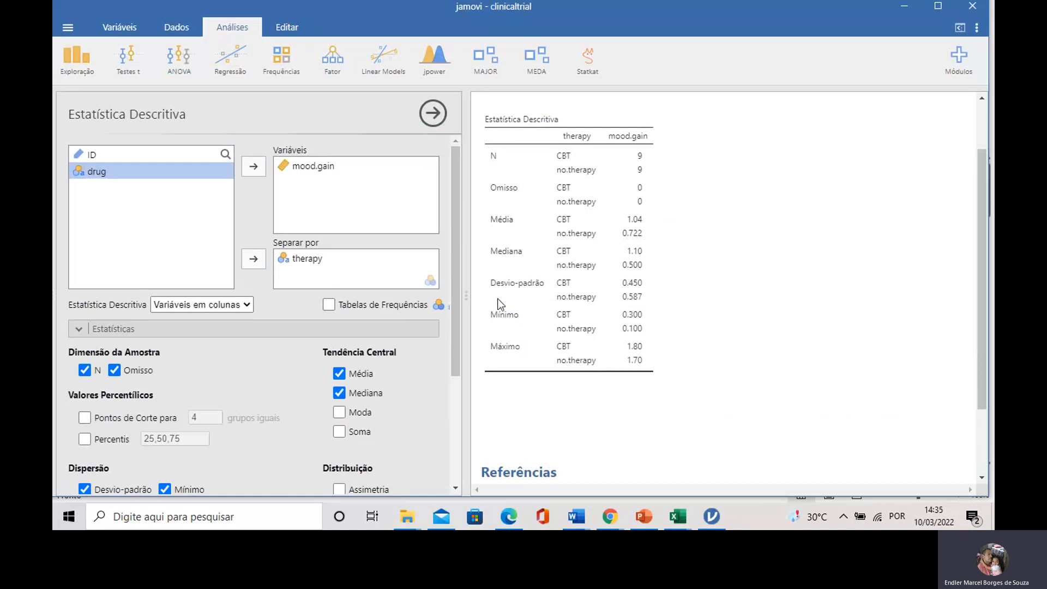
{"action": "scroll", "coordinate": [156, 256], "scroll_direction": "down", "scroll_amount": 3}
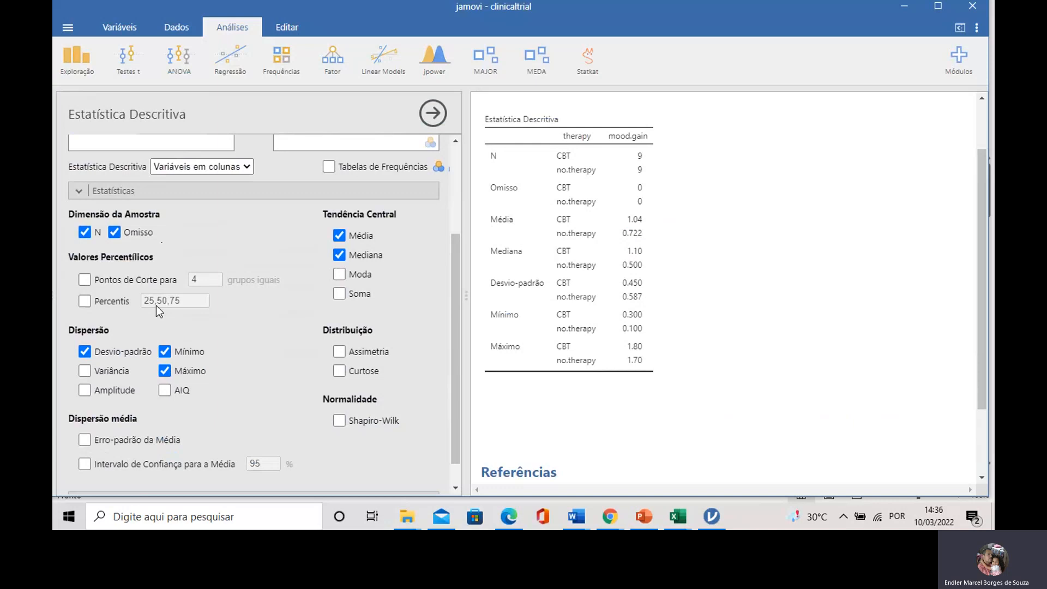
{"action": "left_click", "coordinate": [339, 420]}
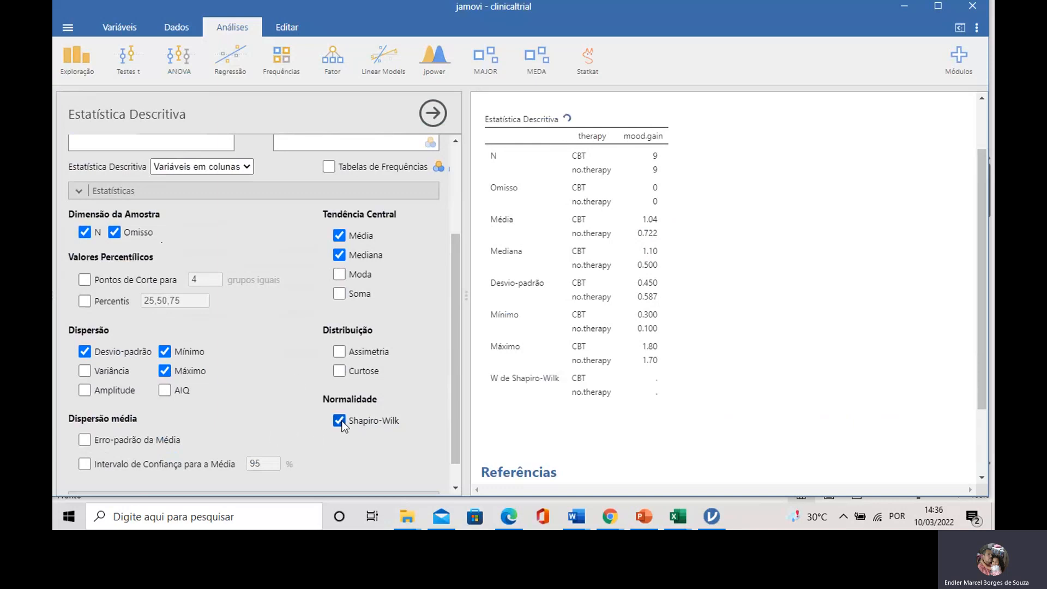
{"action": "scroll", "coordinate": [642, 371], "scroll_direction": "down", "scroll_amount": 3}
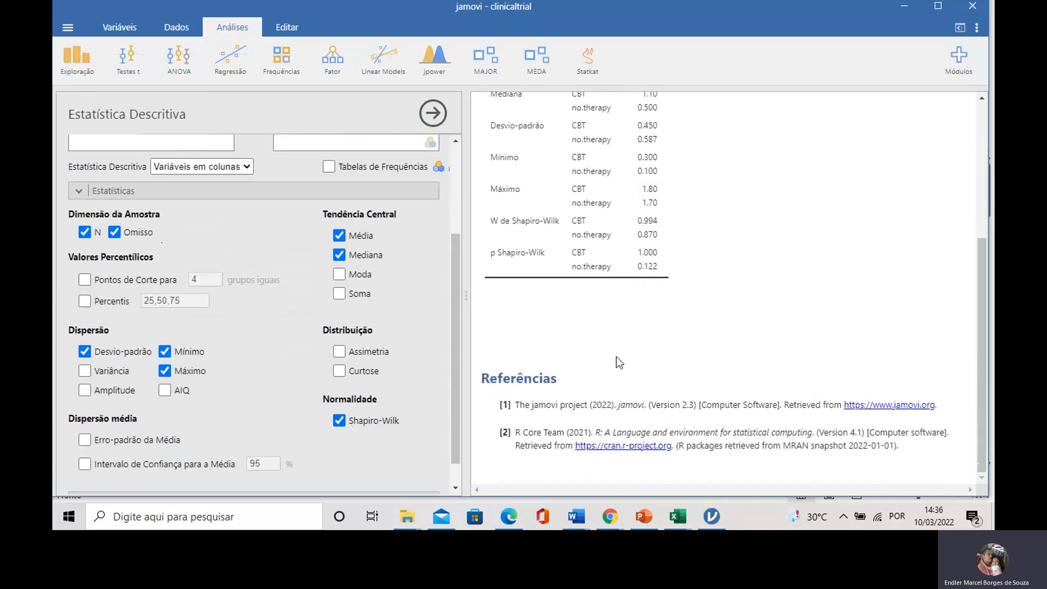
{"action": "scroll", "coordinate": [616, 368], "scroll_direction": "up", "scroll_amount": 5}
{"action": "scroll", "coordinate": [620, 354], "scroll_direction": "down", "scroll_amount": 4}
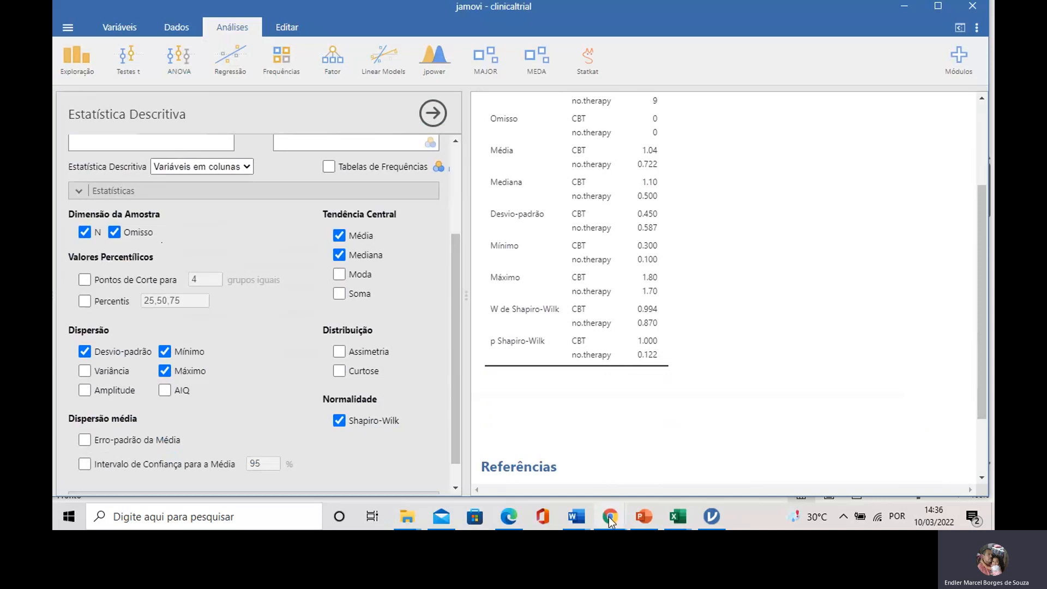
Switch to Chrome and read the LibreTexts page "6.1: Properties of a Normal Distribution"
{"action": "mouse_move", "coordinate": [611, 522]}
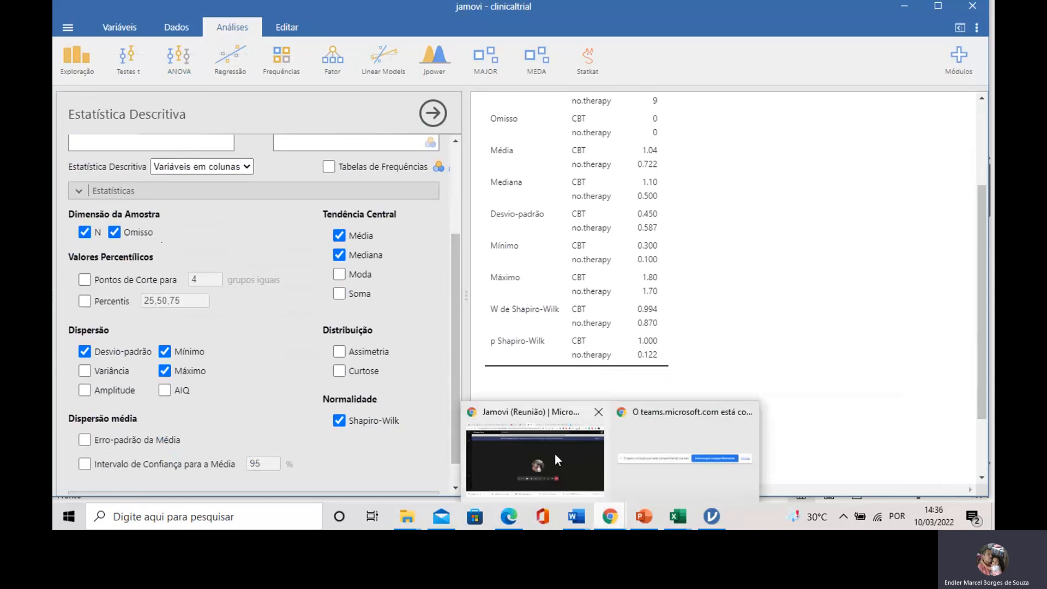
{"action": "left_click", "coordinate": [562, 472]}
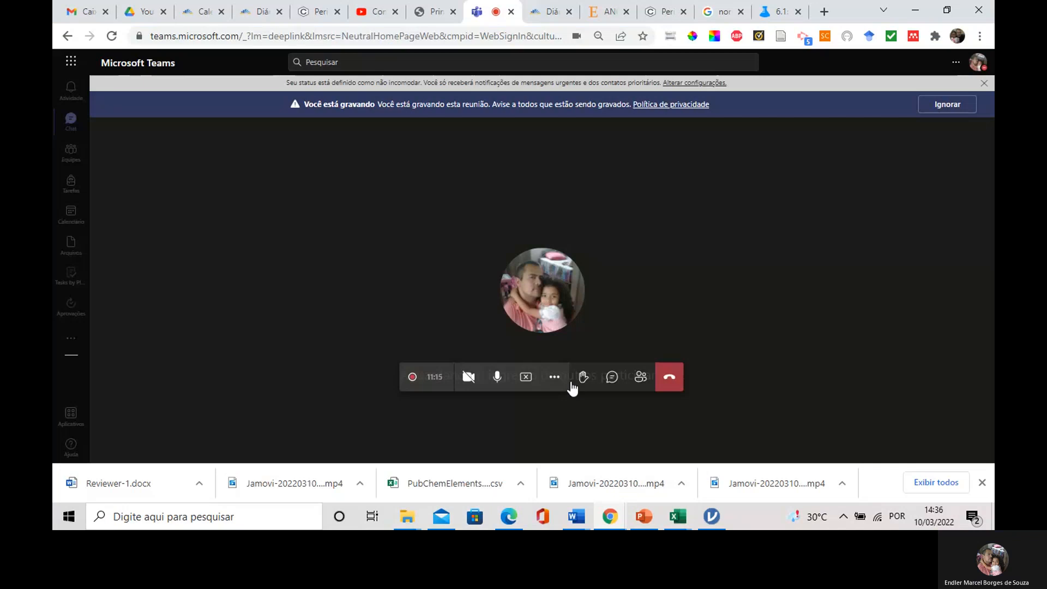
{"action": "left_click", "coordinate": [772, 15]}
{"action": "scroll", "coordinate": [707, 270], "scroll_direction": "up", "scroll_amount": 5}
{"action": "scroll", "coordinate": [694, 268], "scroll_direction": "up", "scroll_amount": 8}
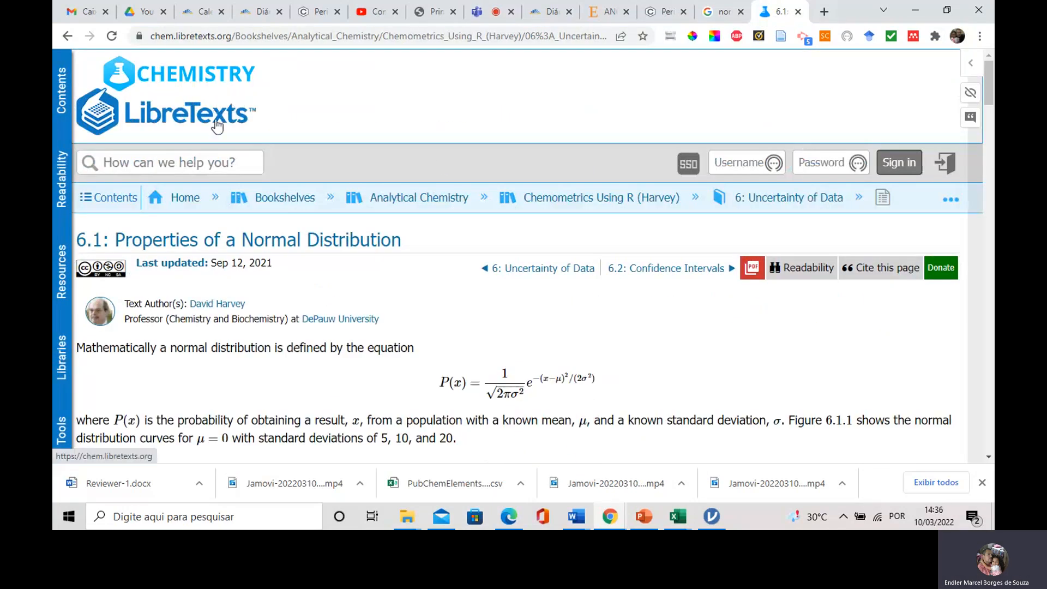
{"action": "scroll", "coordinate": [336, 184], "scroll_direction": "down", "scroll_amount": 7}
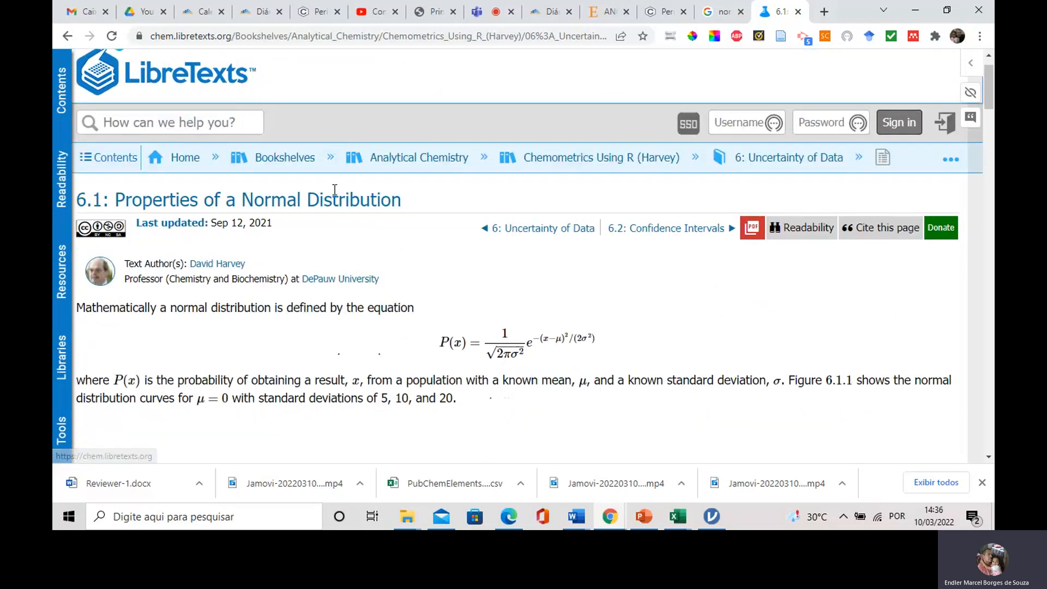